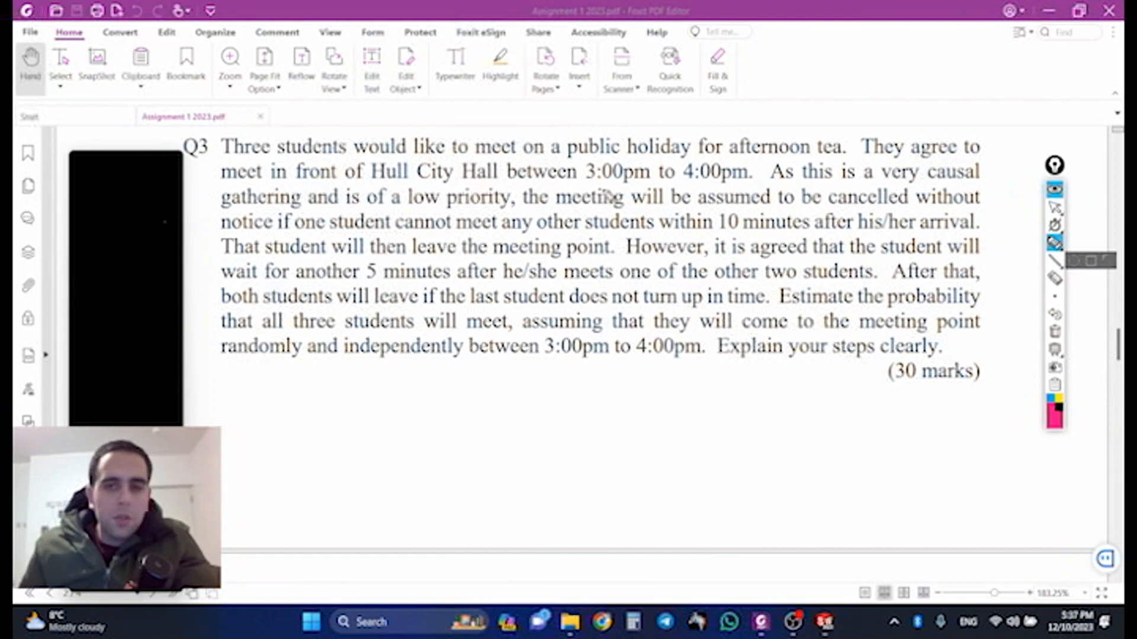
Step: Underline 3:00pm, 4:00pm, 10 minutes, 5 minutes and "that all three students will meet" in question Q3
drag(586, 188, 747, 186)
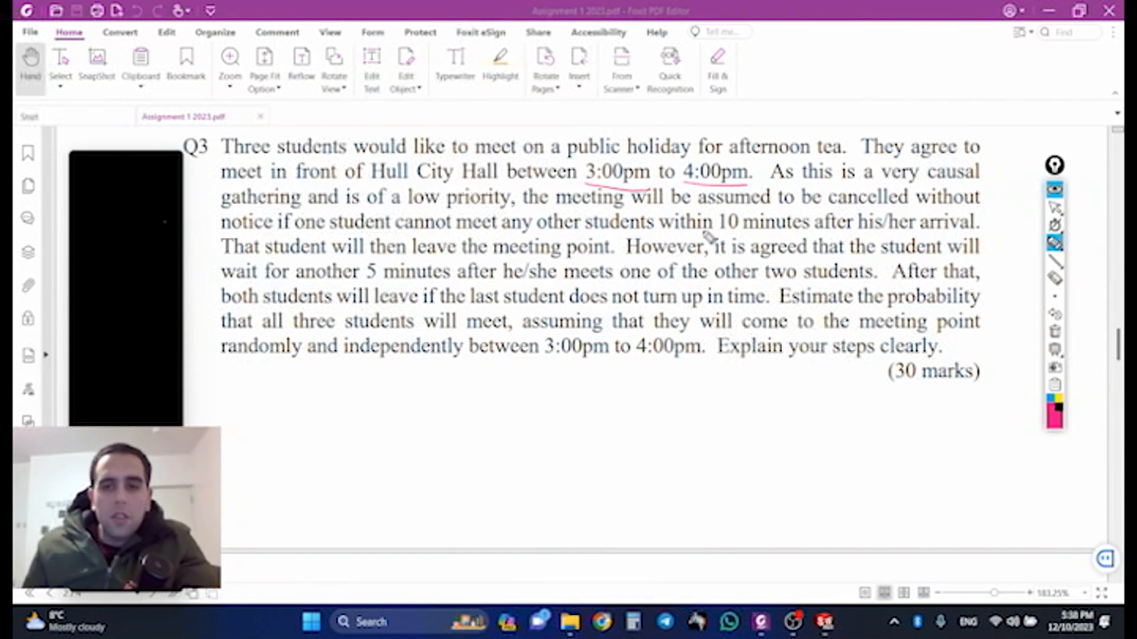
drag(722, 236, 809, 238)
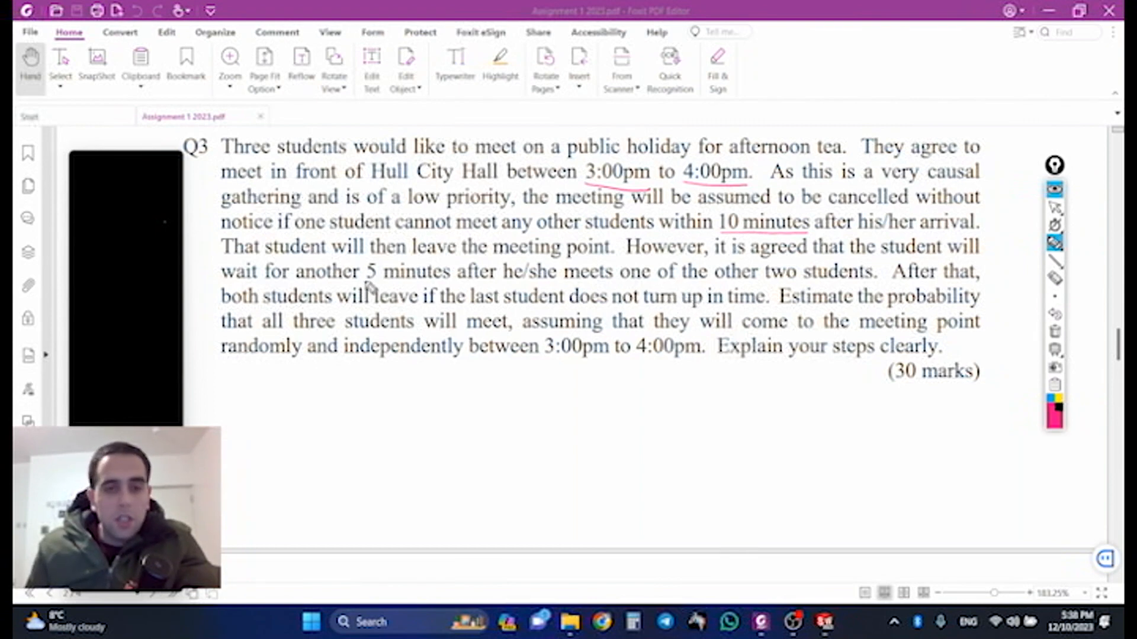
drag(377, 280, 449, 282)
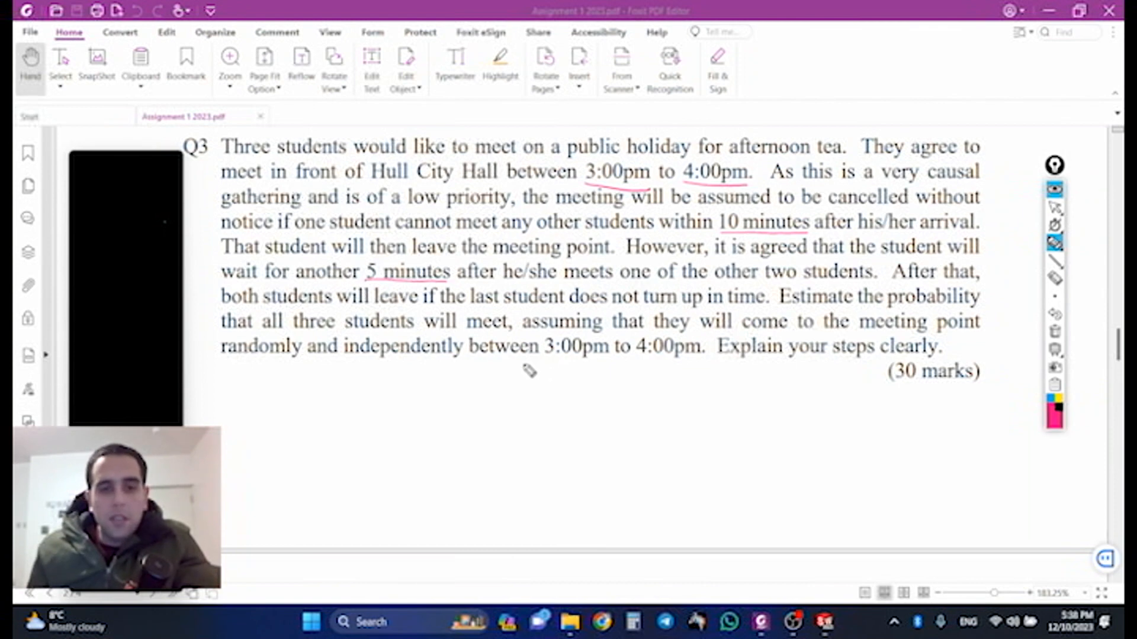
drag(228, 338, 494, 341)
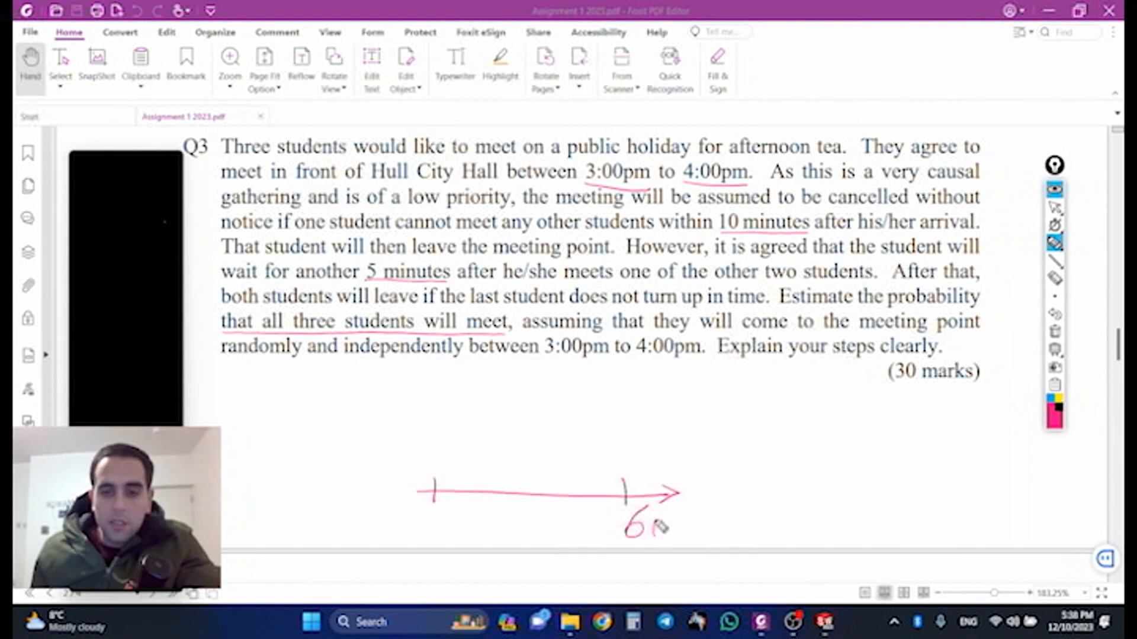
Step: Draw a time line below the question from 0 to 60 min and mark arrival S1 near its start
mouse_move(662, 512)
mouse_down()
mouse_move(710, 536)
mouse_move(721, 524)
mouse_up()
drag(430, 508, 470, 499)
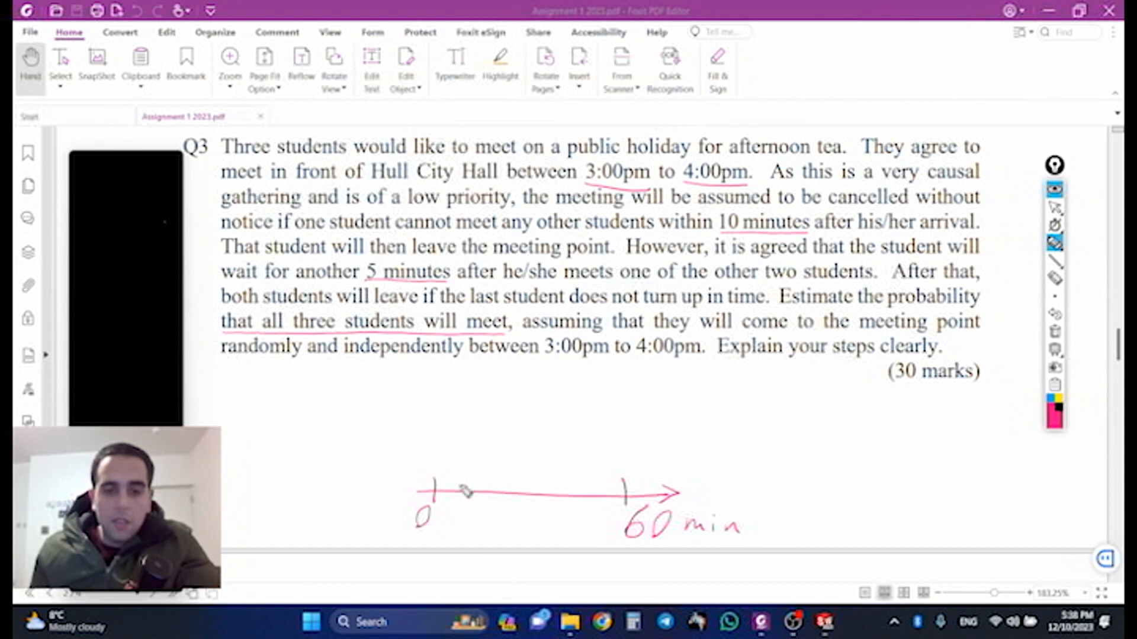
drag(468, 438, 457, 459)
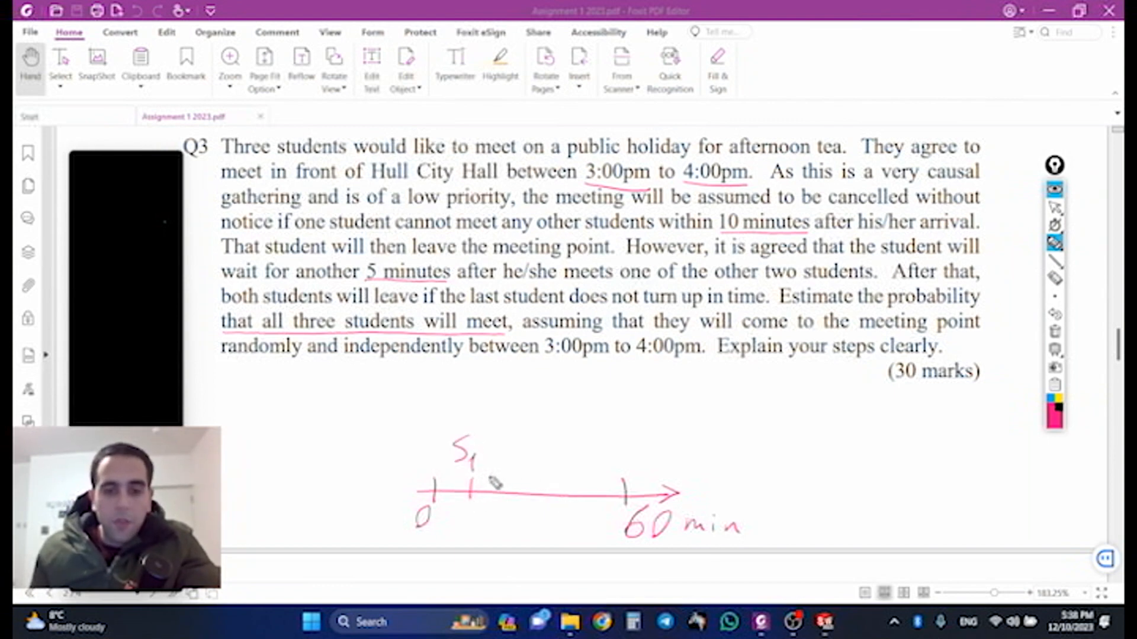
Step: Mark S2 with a shaded 10 min window after S1, and add a blue 5 min window labelled S3
drag(502, 480, 502, 501)
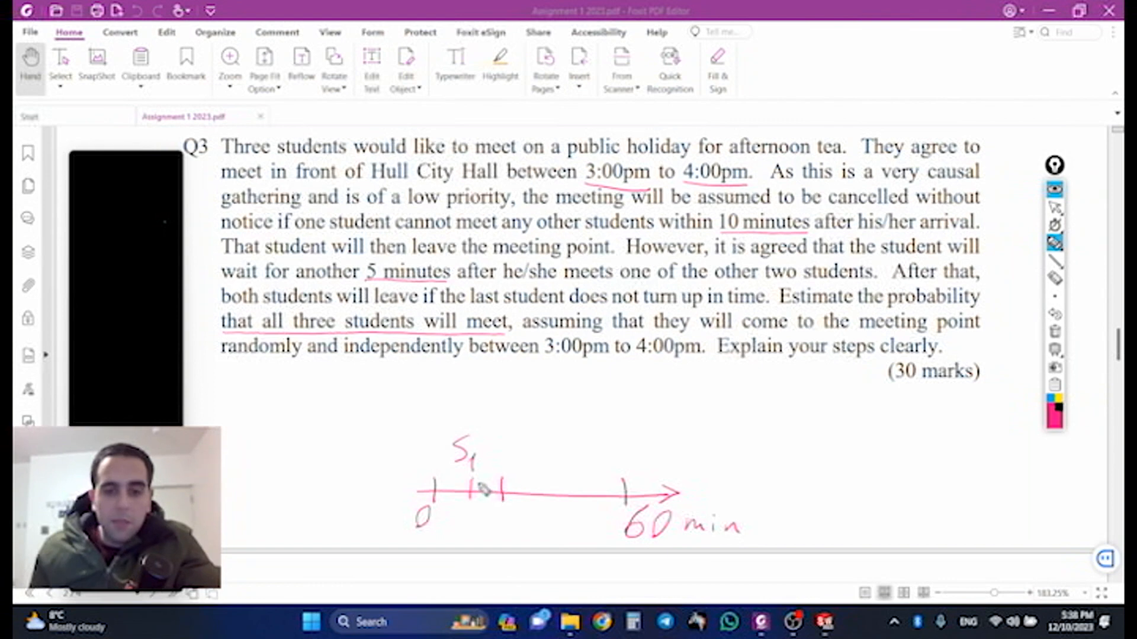
mouse_move(490, 495)
mouse_down()
mouse_move(498, 486)
mouse_move(498, 503)
mouse_up()
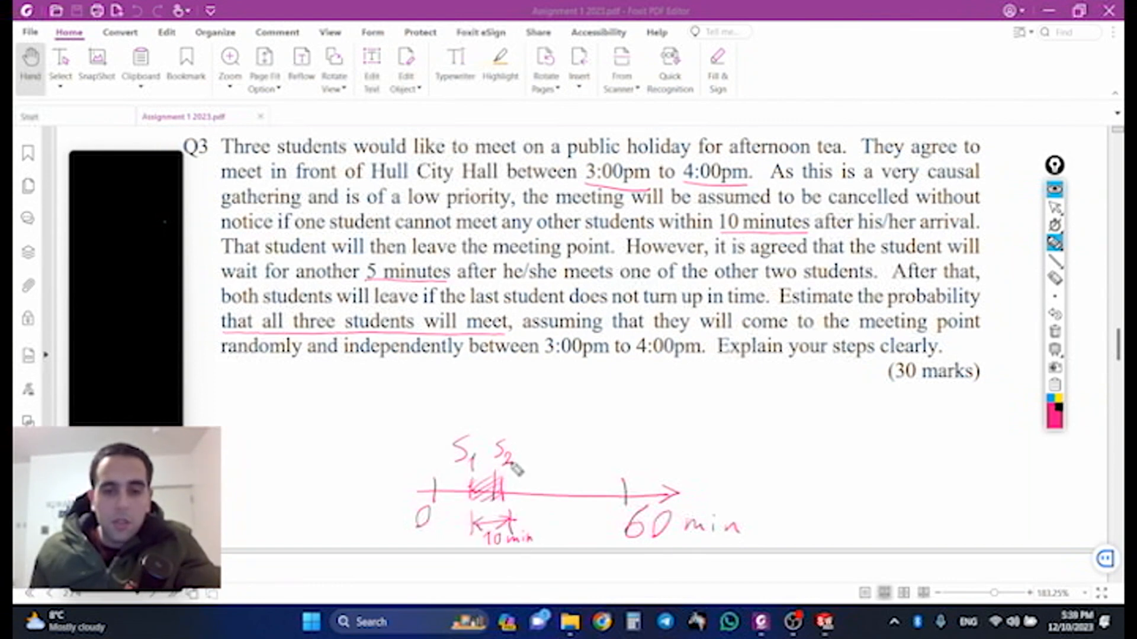
mouse_move(499, 475)
mouse_down()
mouse_move(522, 467)
mouse_move(521, 500)
mouse_move(507, 494)
mouse_up()
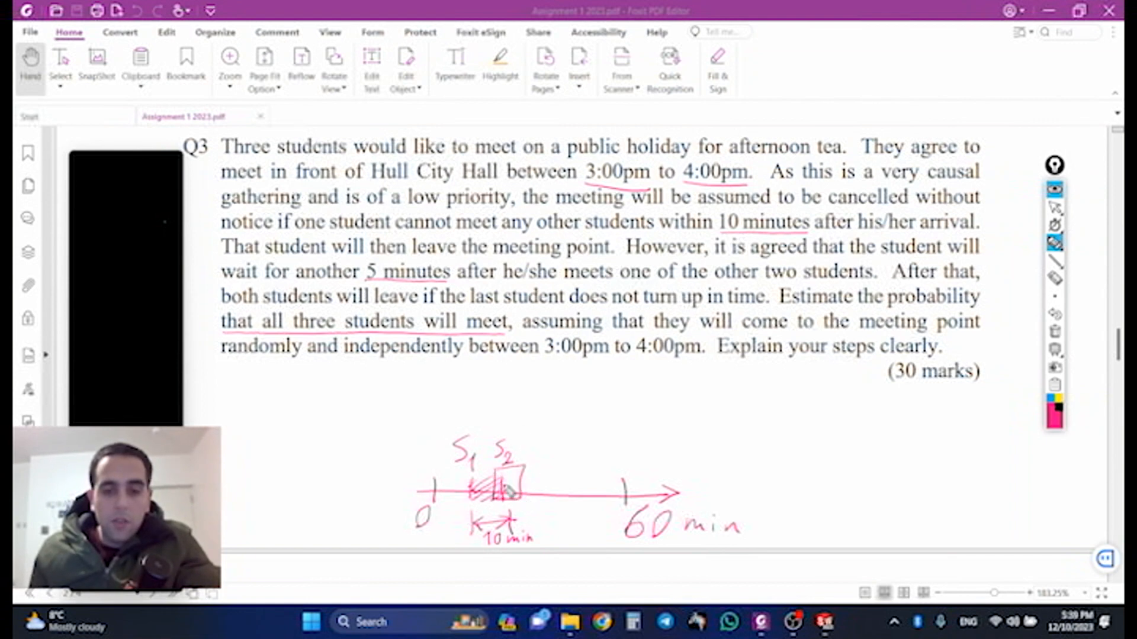
click(1051, 399)
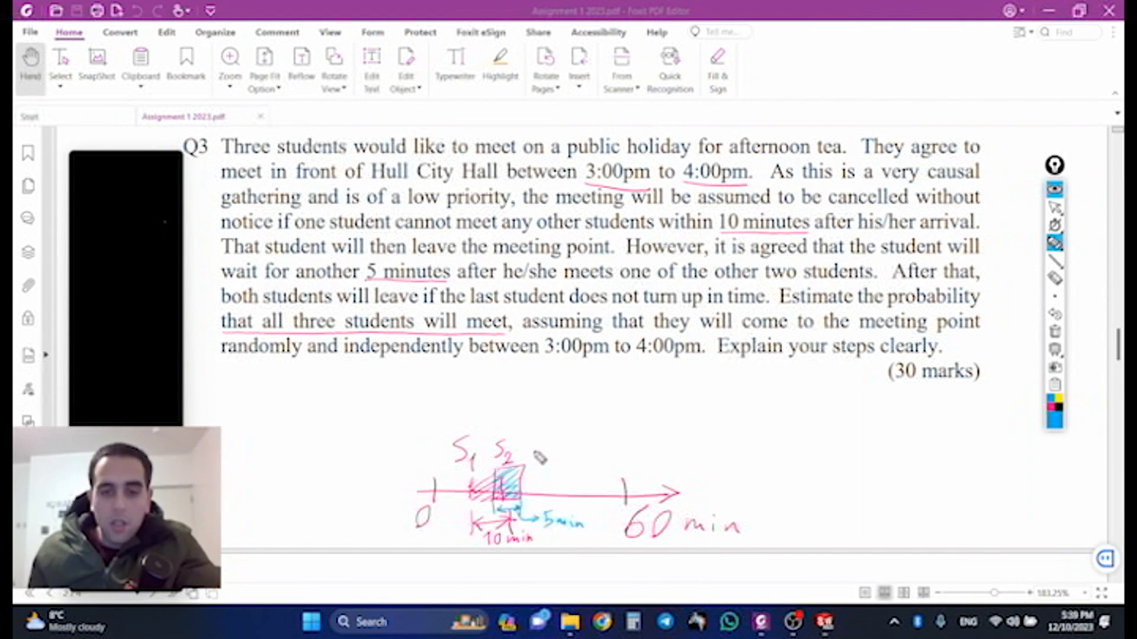
mouse_move(520, 471)
mouse_down()
mouse_move(545, 442)
mouse_move(558, 461)
mouse_up()
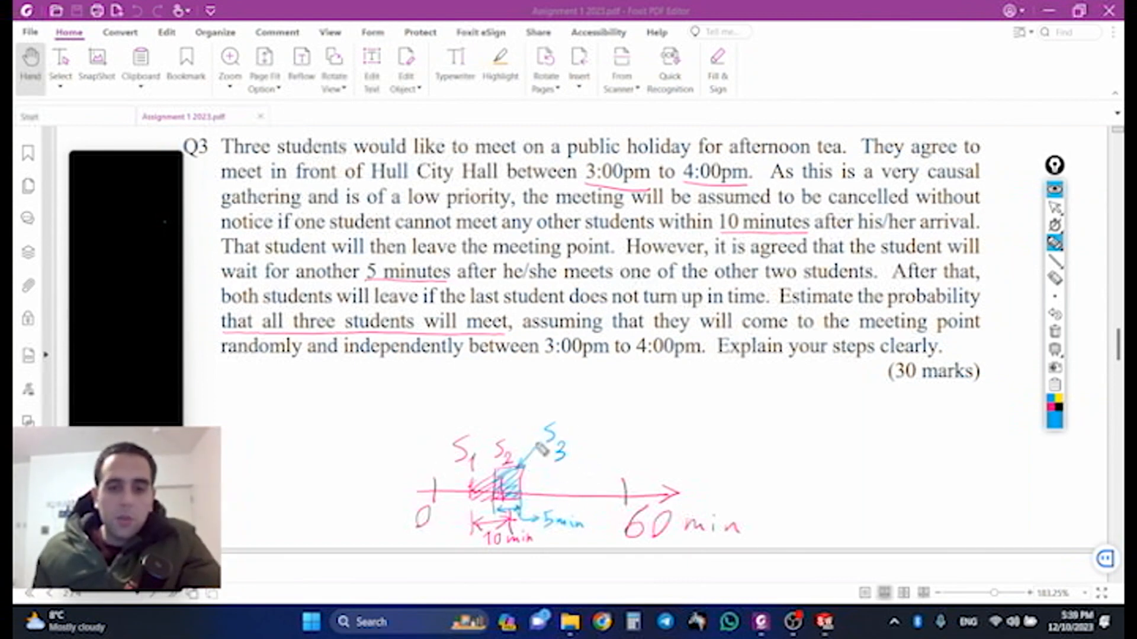
Step: Sketch a separate blue S1 axis beside the time line, marking a 10-minute interval at its start and 60 near its end
mouse_move(652, 383)
mouse_down()
mouse_move(643, 403)
mouse_move(655, 417)
mouse_up()
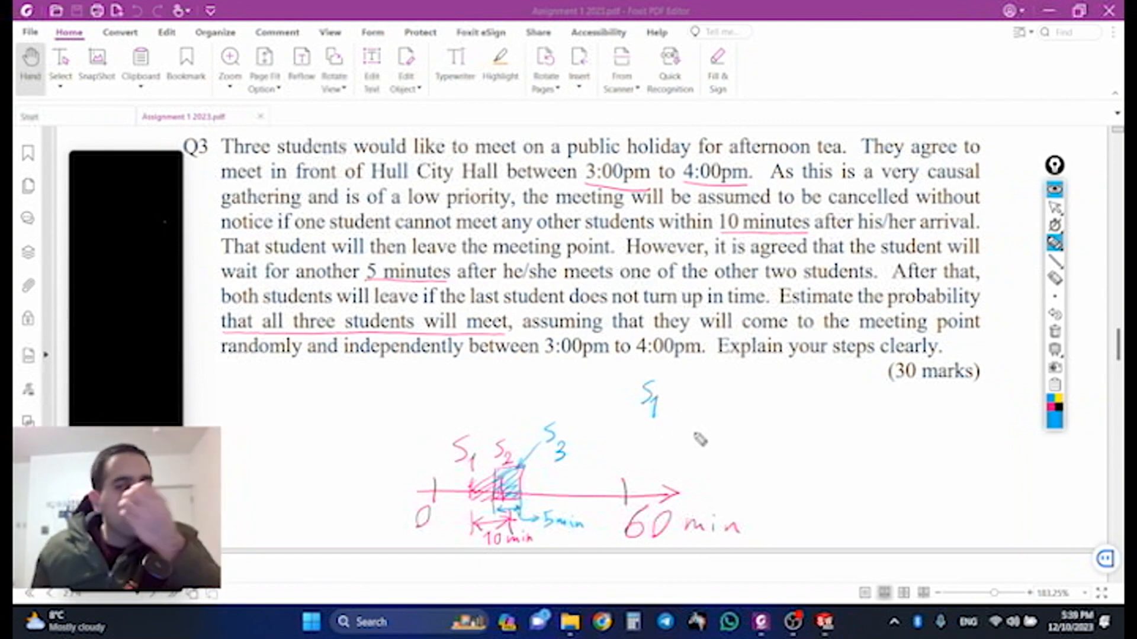
drag(679, 433, 834, 443)
drag(695, 389, 682, 443)
mouse_move(809, 431)
mouse_down()
mouse_move(809, 465)
mouse_move(830, 456)
mouse_up()
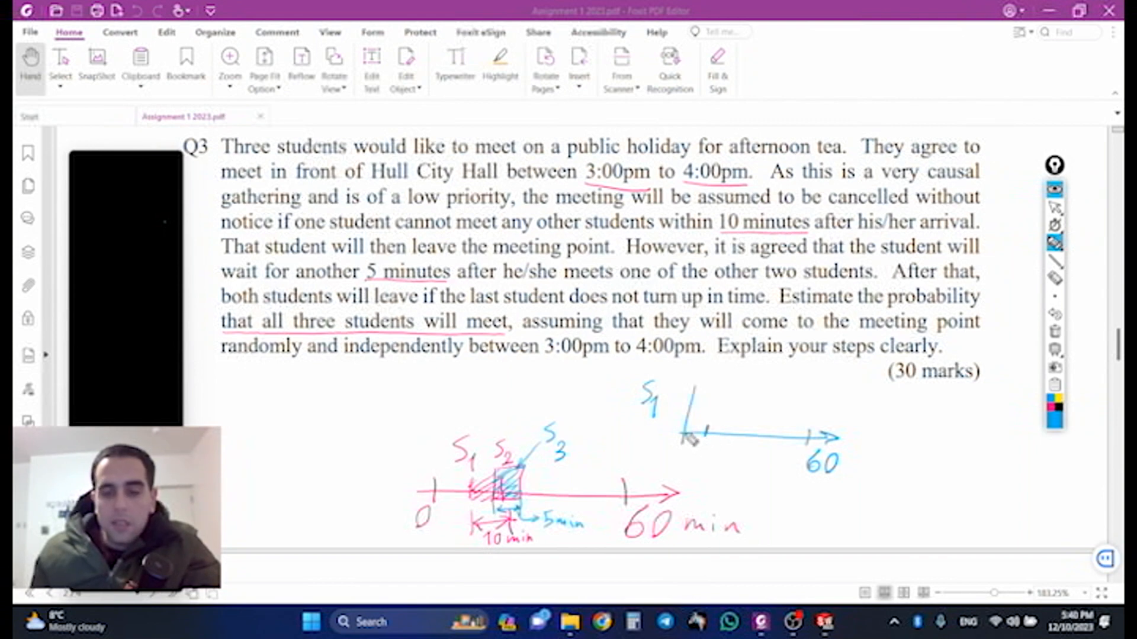
mouse_move(692, 443)
mouse_down()
mouse_move(690, 459)
mouse_move(701, 445)
mouse_up()
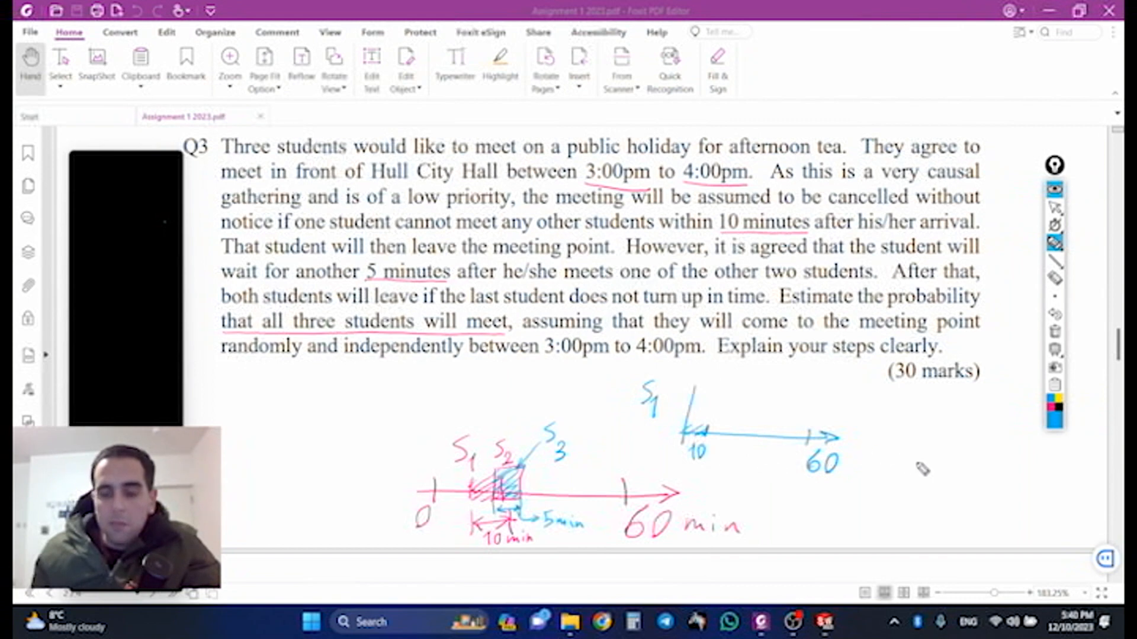
mouse_move(908, 419)
mouse_down()
mouse_move(904, 448)
mouse_move(919, 422)
mouse_move(935, 452)
mouse_move(902, 478)
mouse_move(925, 462)
mouse_up()
mouse_move(943, 453)
mouse_down()
mouse_move(994, 452)
mouse_move(975, 477)
mouse_move(983, 469)
mouse_up()
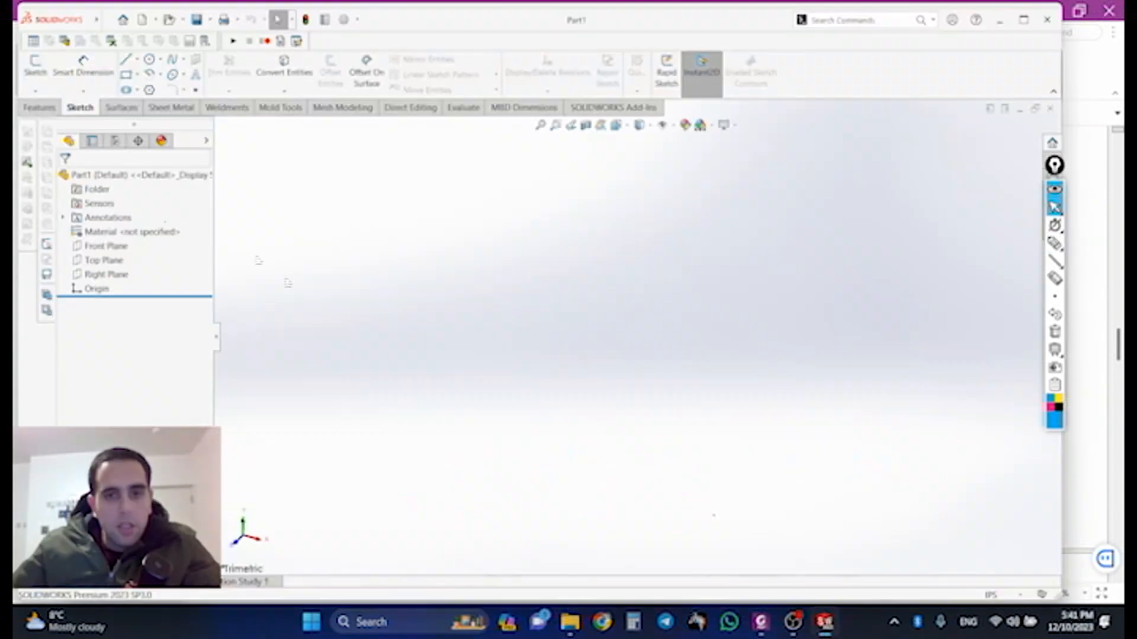
Step: In SOLIDWORKS, start a sketch on the Top Plane and draw a horizontal line about 2.24 in long from the origin
click(94, 260)
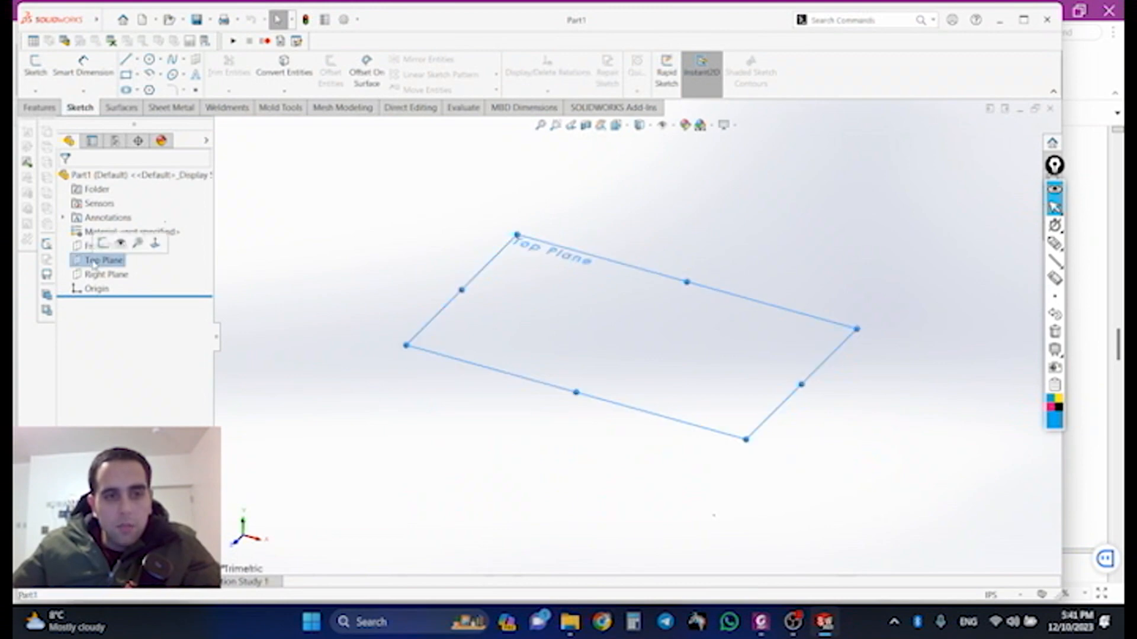
click(33, 65)
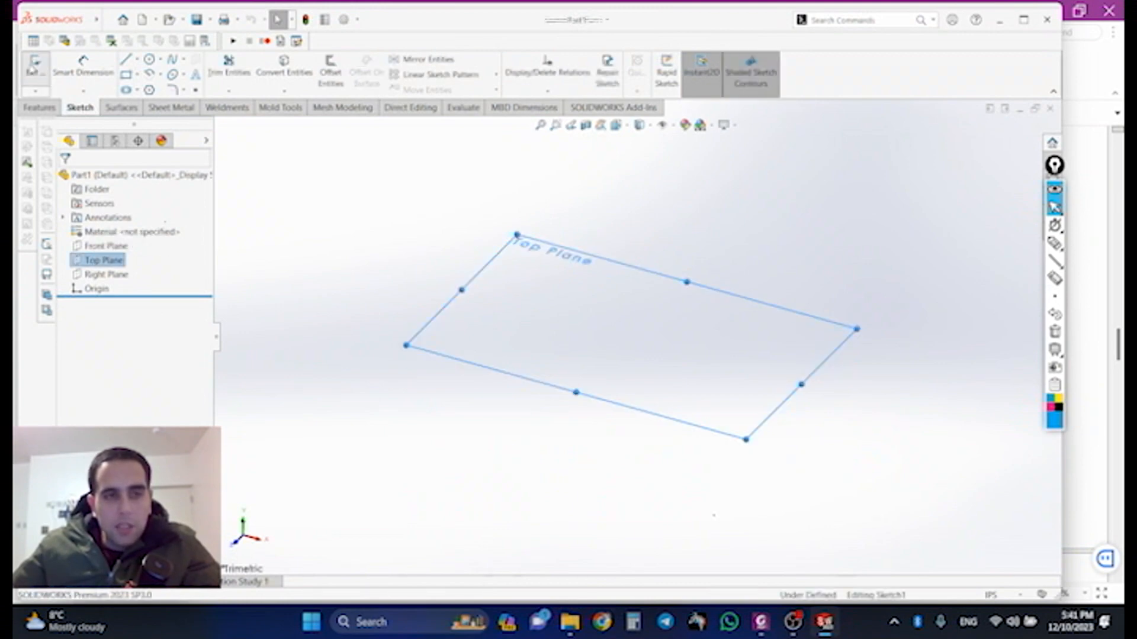
click(309, 309)
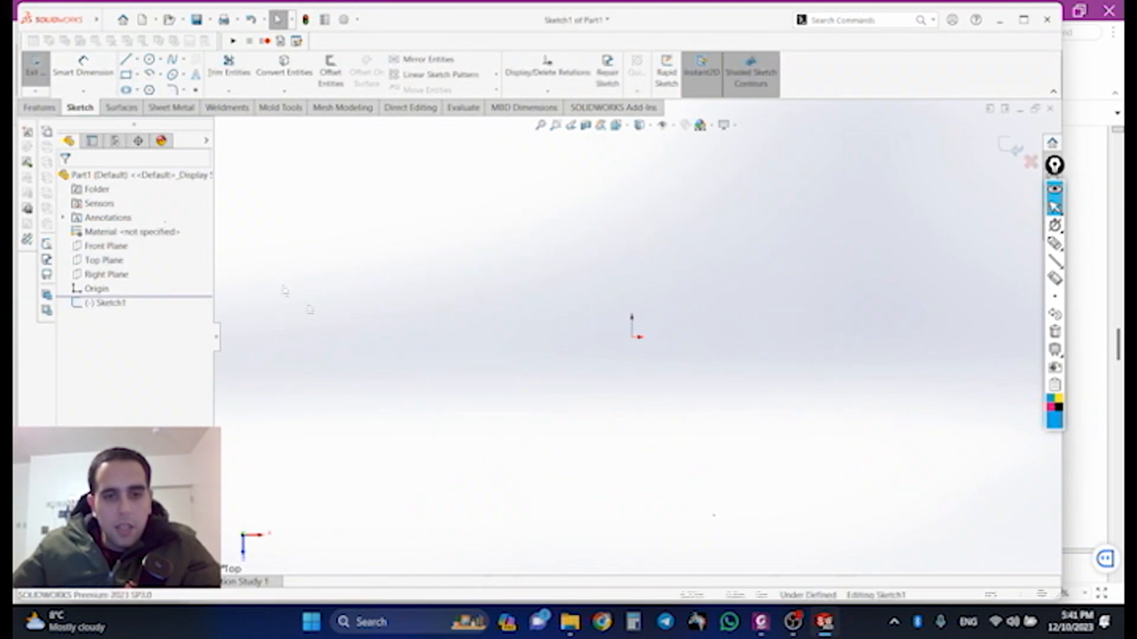
click(125, 60)
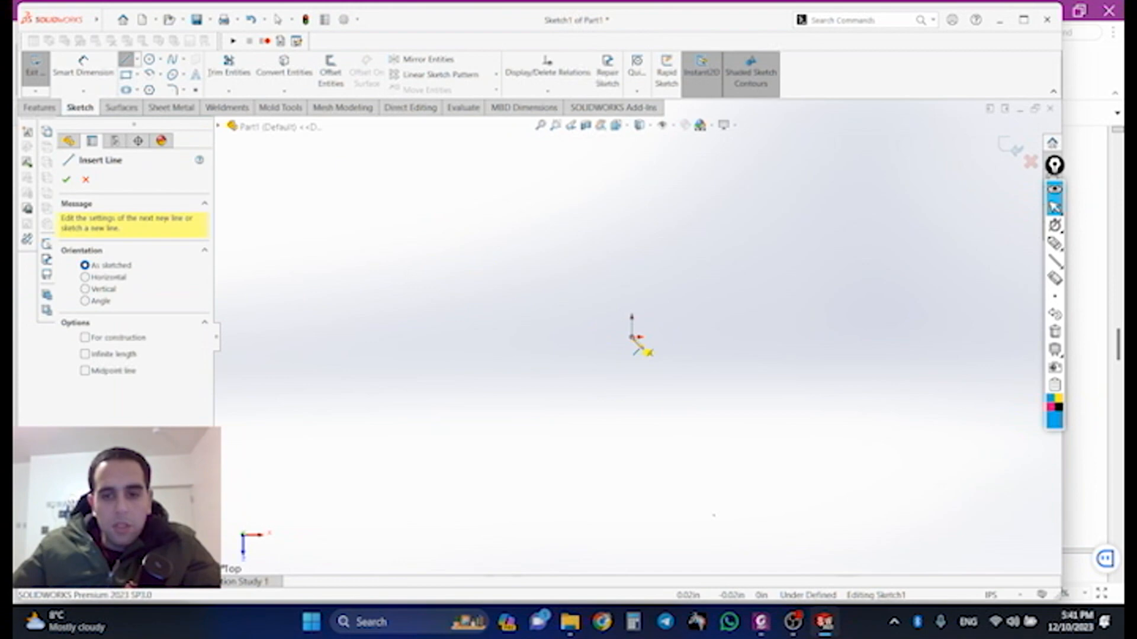
click(634, 336)
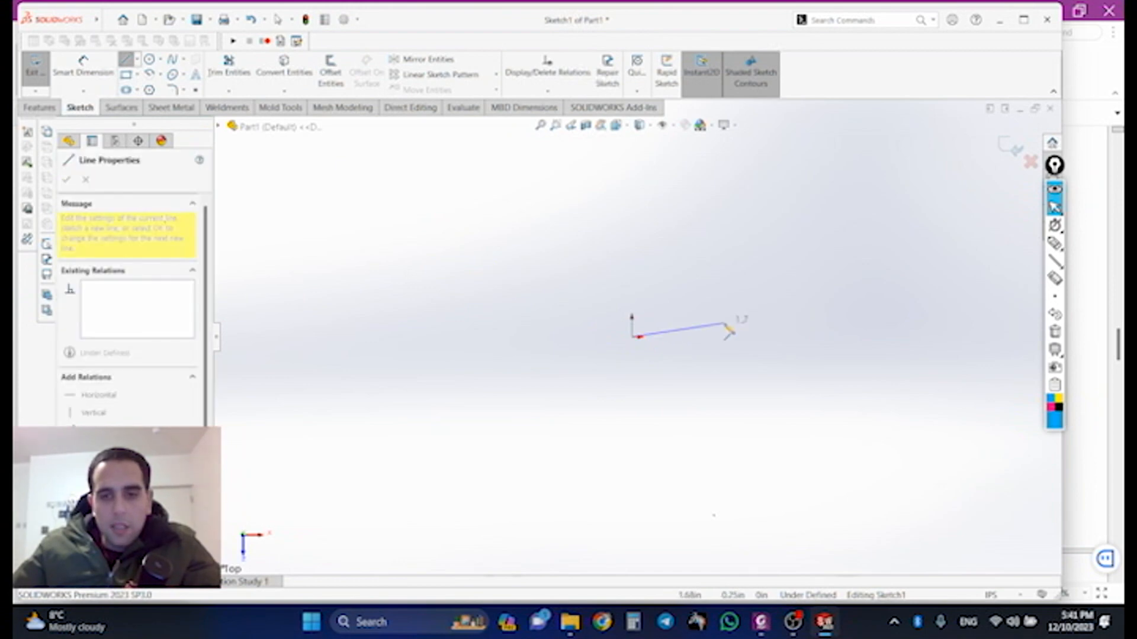
click(755, 337)
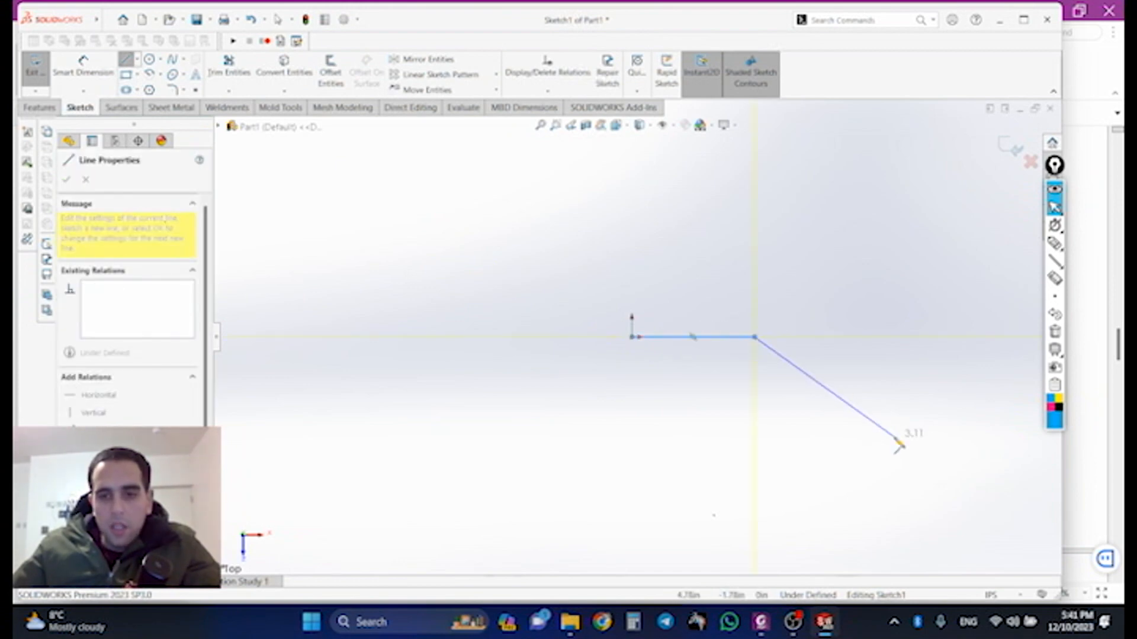
Step: Dimension the horizontal line's length to 1 in, placing the dimension below the line
click(55, 76)
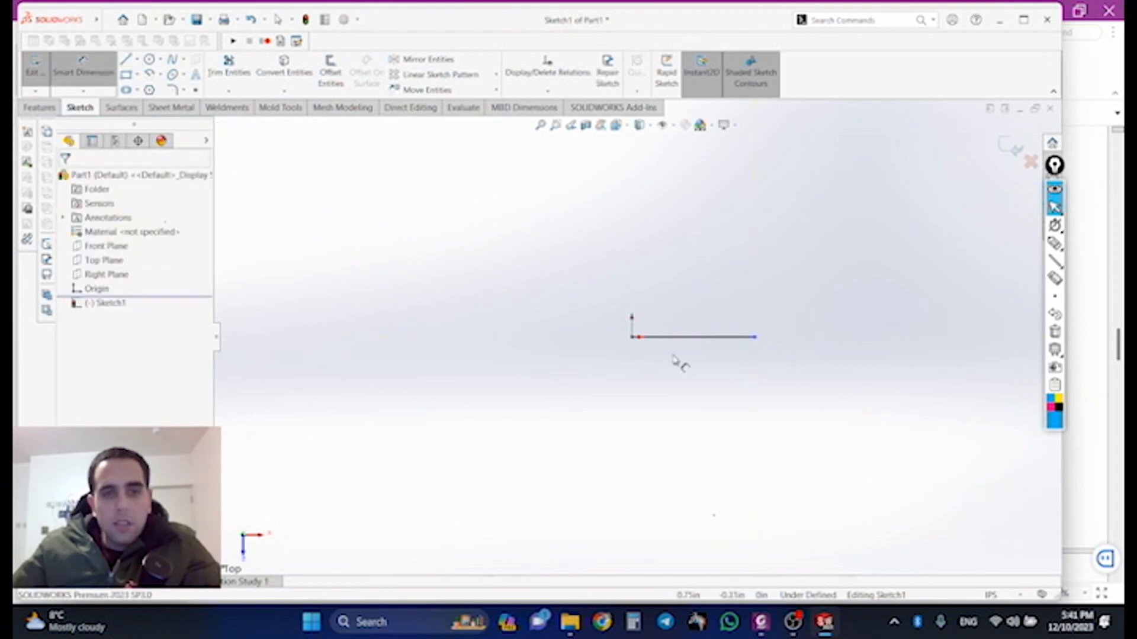
click(689, 339)
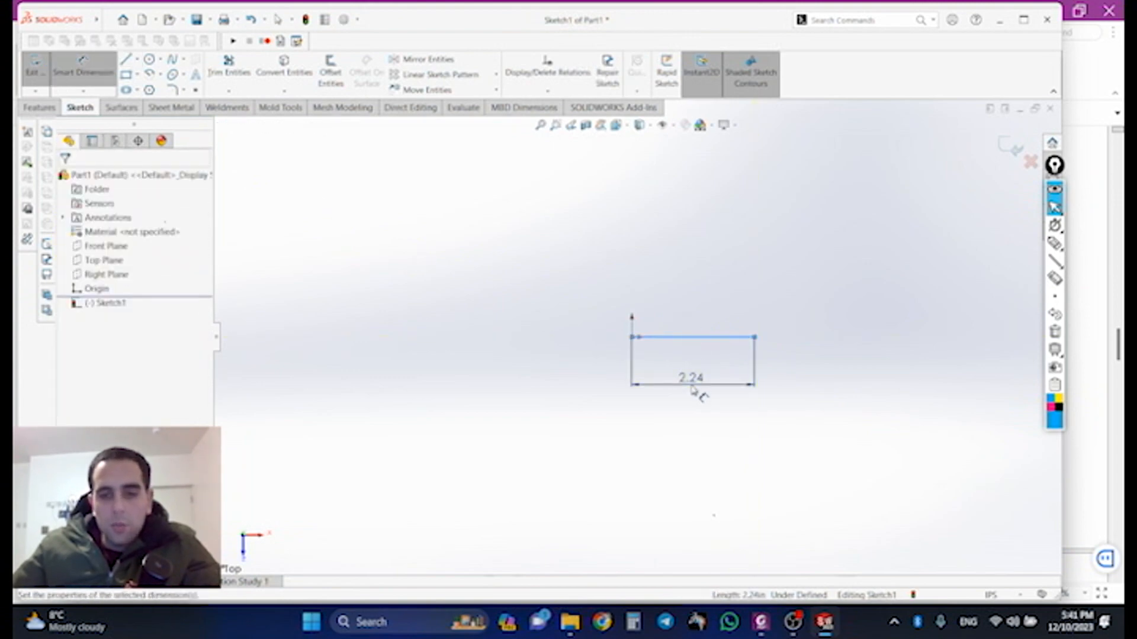
click(693, 385)
text(1)
key(Return)
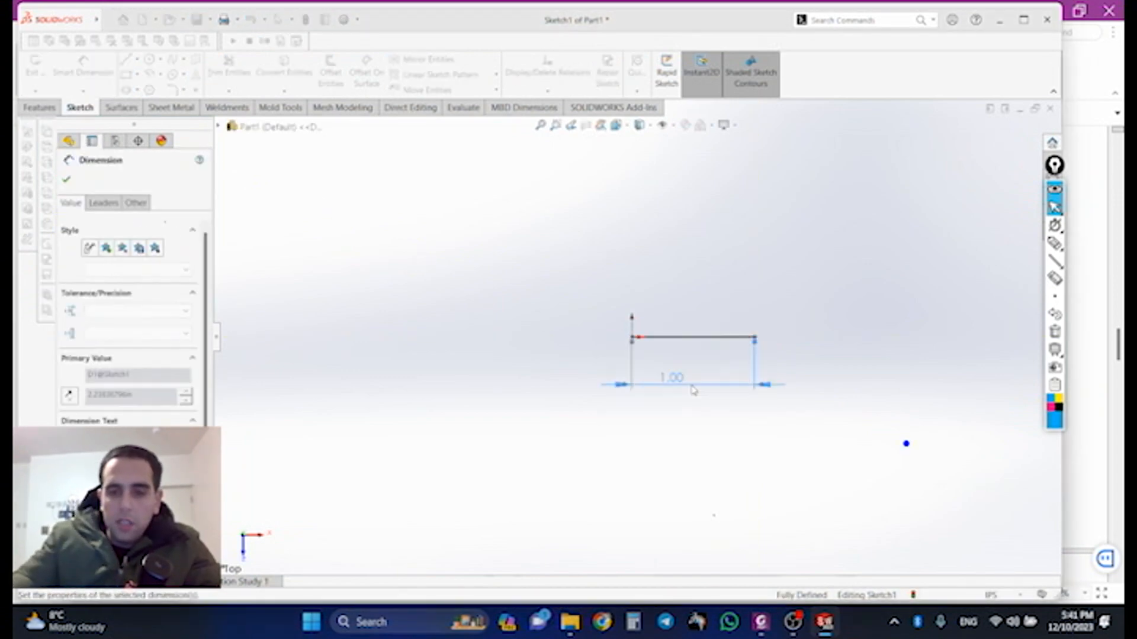
click(650, 349)
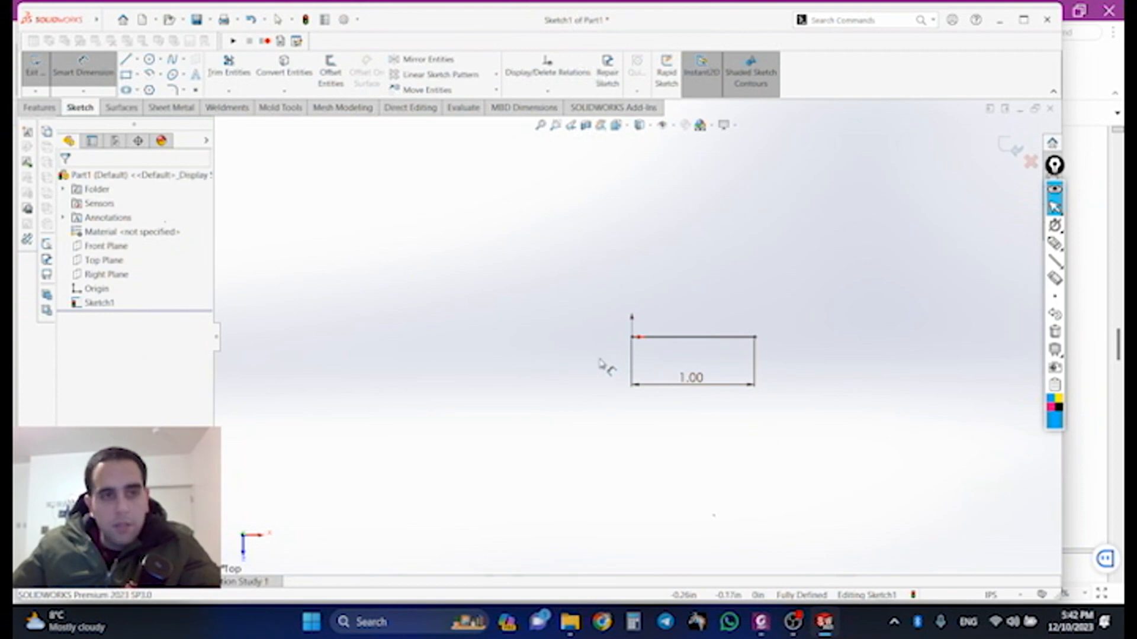
Step: Draw a vertical line about 1.06 in long upward from the origin
click(126, 59)
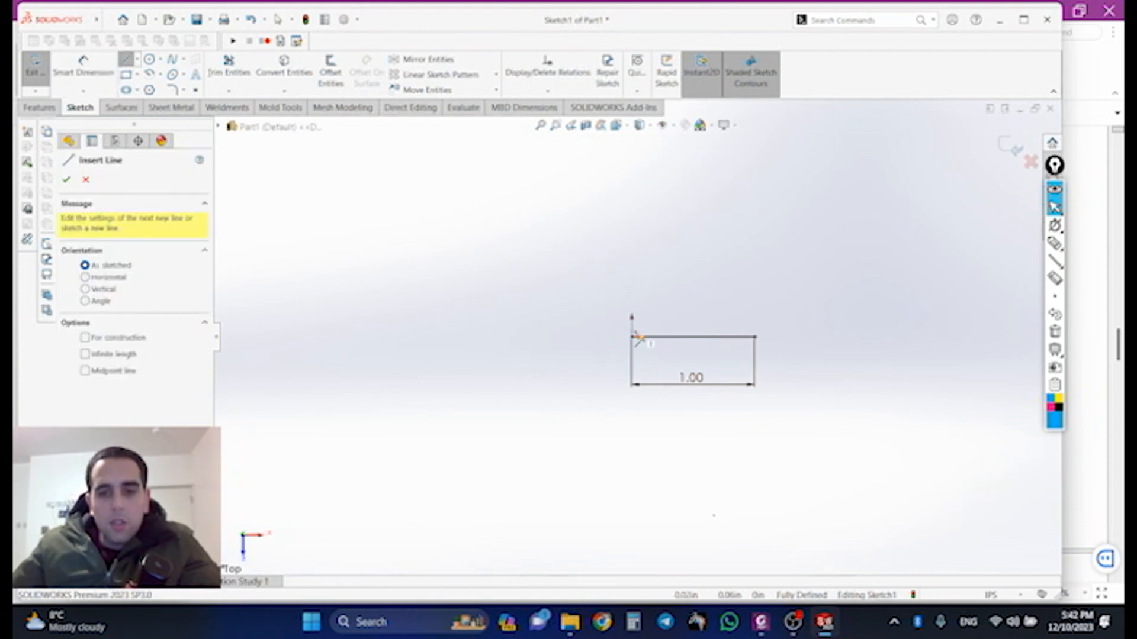
click(631, 337)
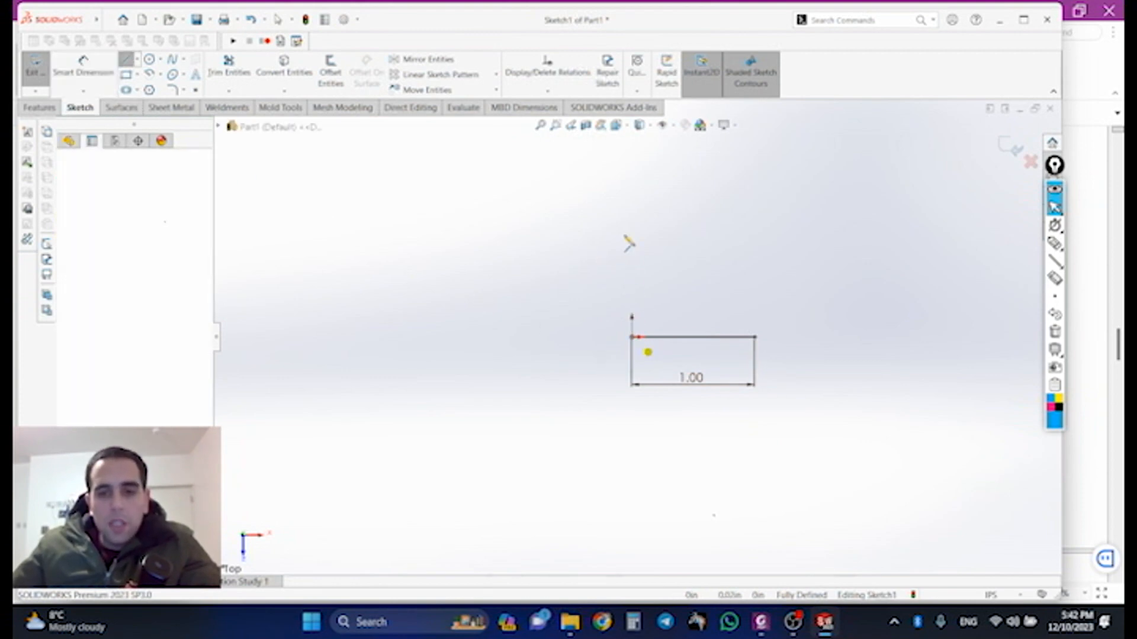
click(631, 204)
Step: Dimension the vertical line's length to 1 in, placing the dimension beside the line
click(77, 67)
click(632, 254)
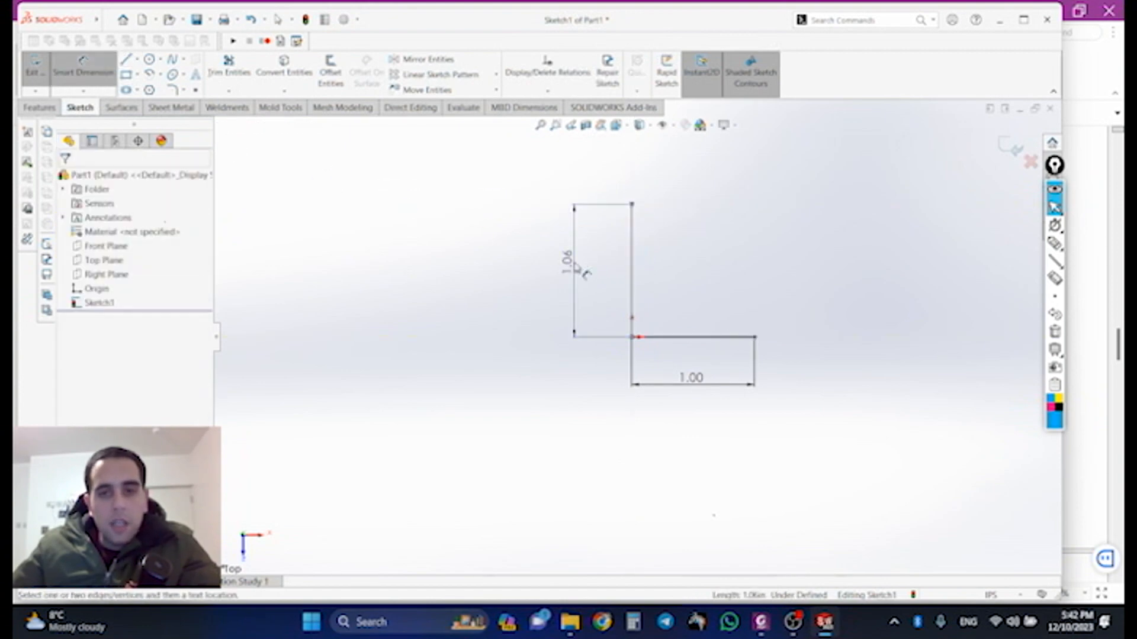
click(578, 266)
text(1)
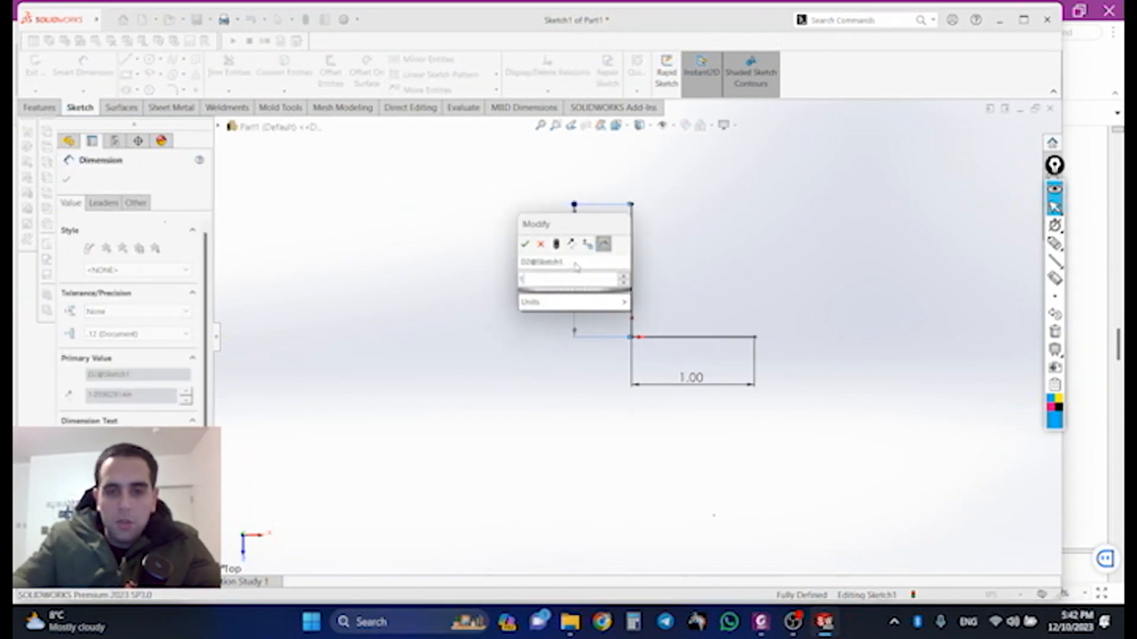
key(Return)
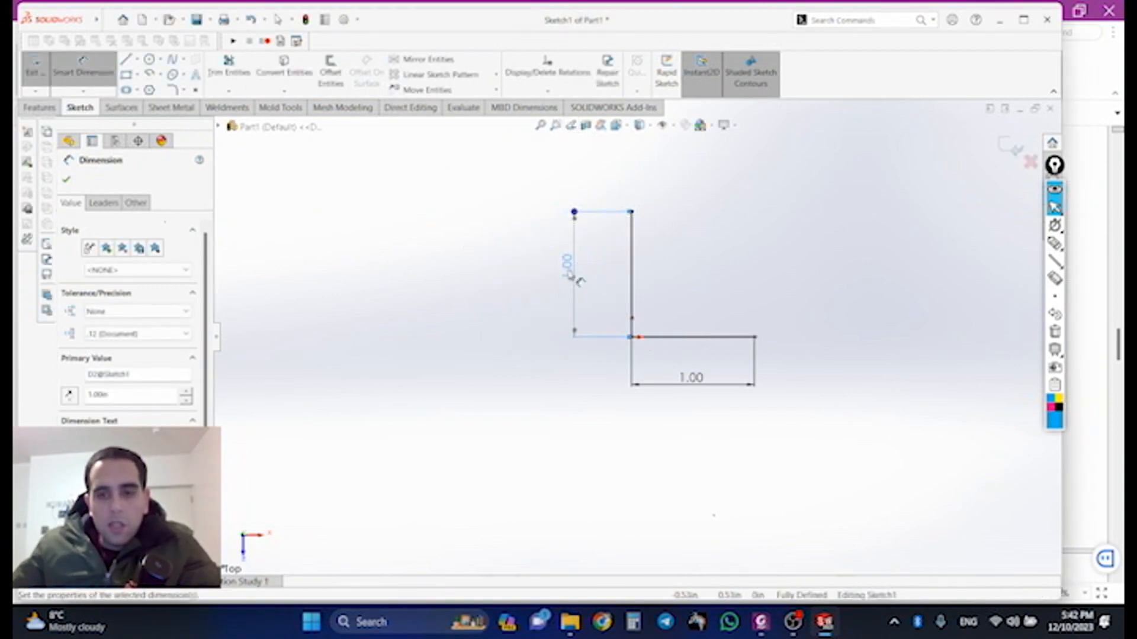
Step: Handwrite "student 1" at the end of the horizontal line and "student 2" above the vertical line with the annotation pen
click(1054, 243)
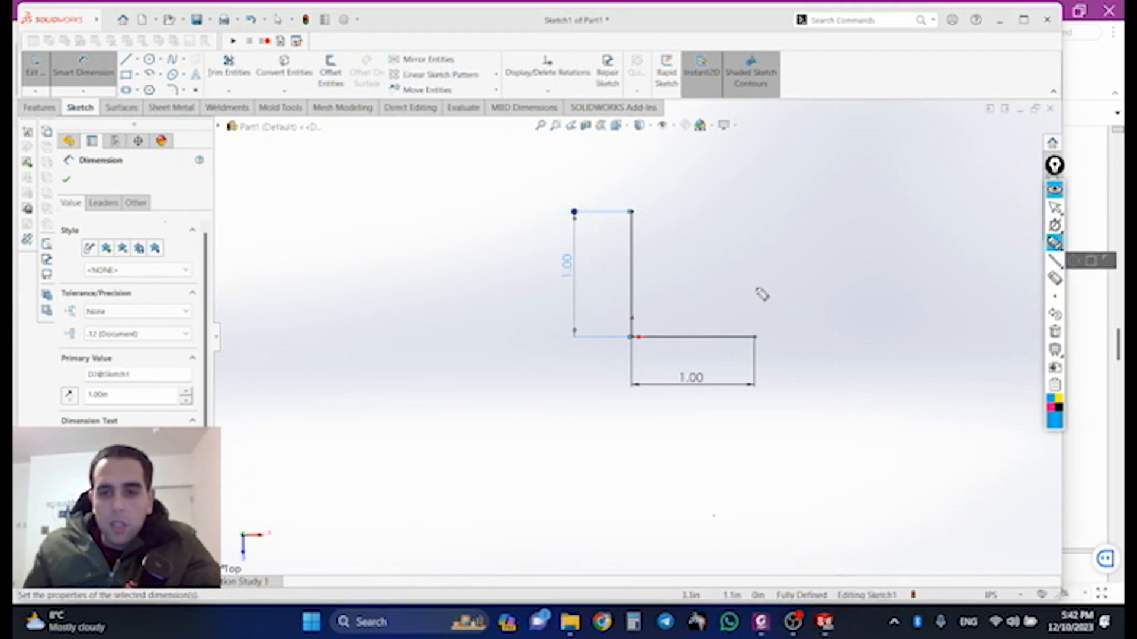
mouse_move(779, 322)
mouse_down()
mouse_move(771, 338)
mouse_move(787, 338)
mouse_up()
mouse_move(777, 330)
mouse_down()
mouse_move(864, 340)
mouse_move(882, 327)
mouse_move(905, 349)
mouse_up()
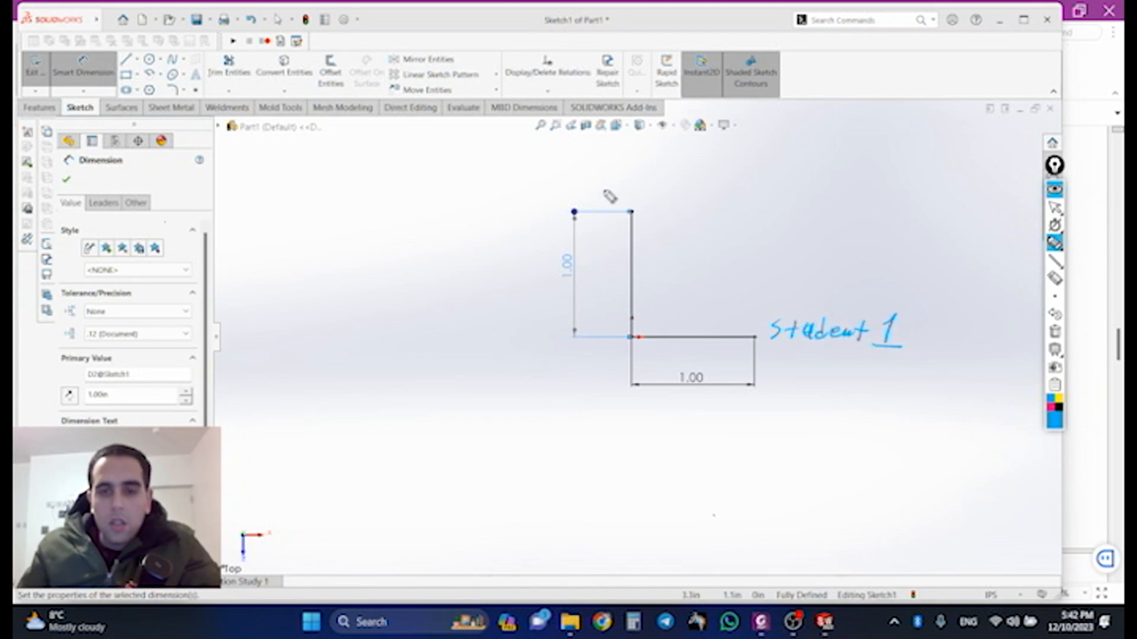
drag(565, 180, 556, 192)
mouse_move(573, 179)
mouse_down()
mouse_move(569, 192)
mouse_move(641, 189)
mouse_up()
Step: Annotate the sketch with a diagonal from the origin labelled y = x, plus 0 at the origin and 1/6 on the vertical axis
drag(634, 336, 794, 212)
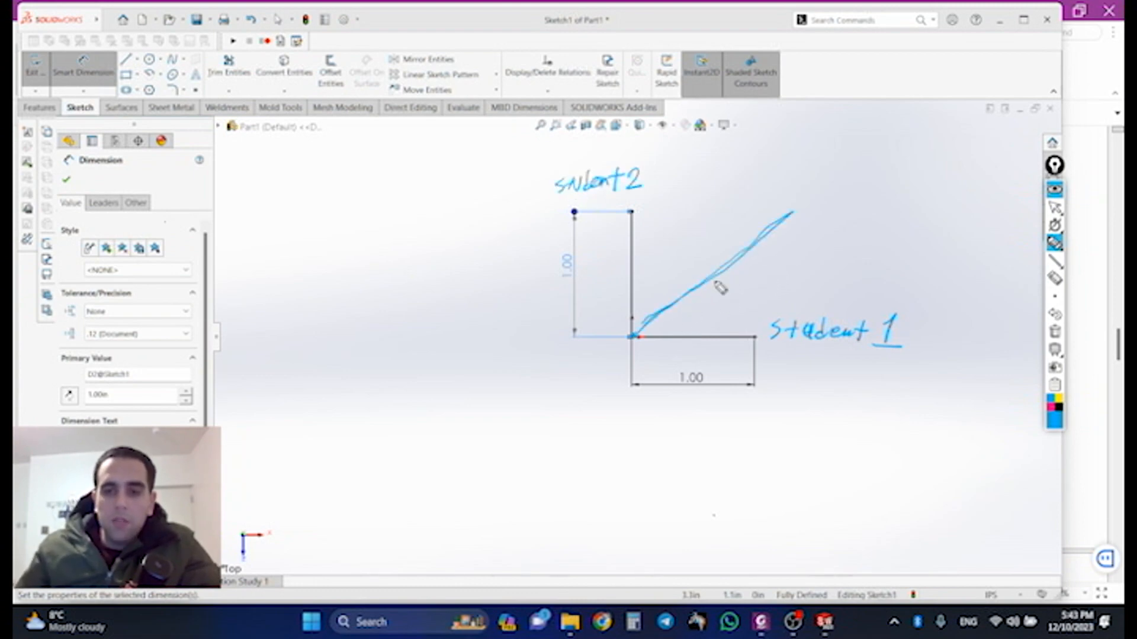
mouse_move(824, 189)
mouse_down()
mouse_move(837, 203)
mouse_move(870, 193)
mouse_move(880, 211)
mouse_move(853, 221)
mouse_up()
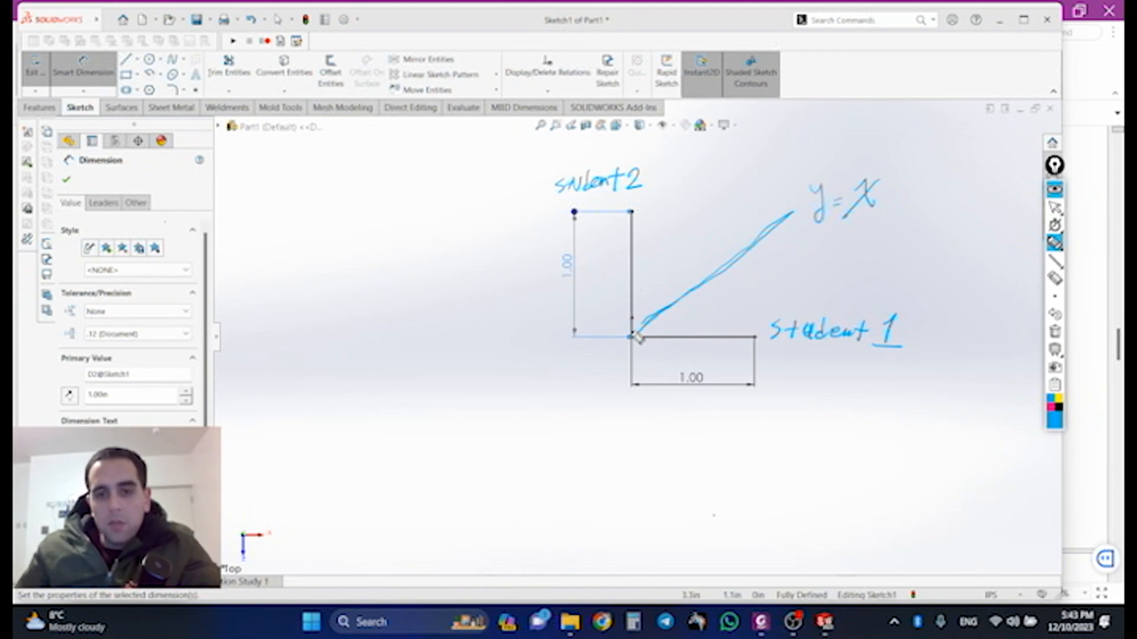
drag(606, 360, 626, 350)
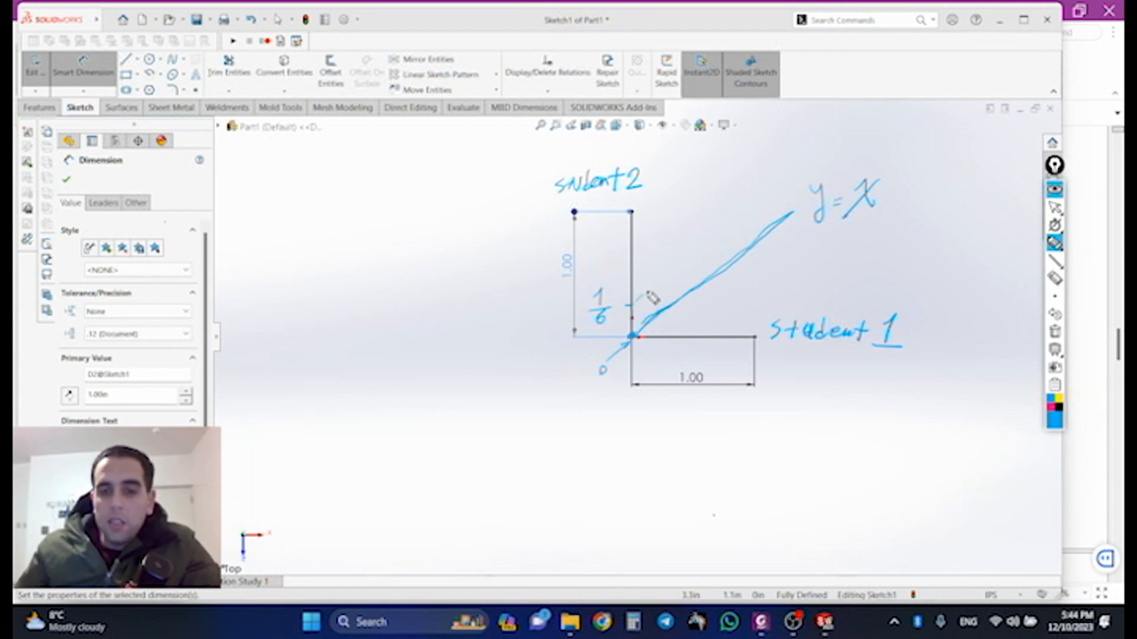
Step: Annotate a line parallel to y = x starting at the 1/6 mark, add 2/6 and 1/6 labels, and extend both diagonals
drag(632, 305, 792, 194)
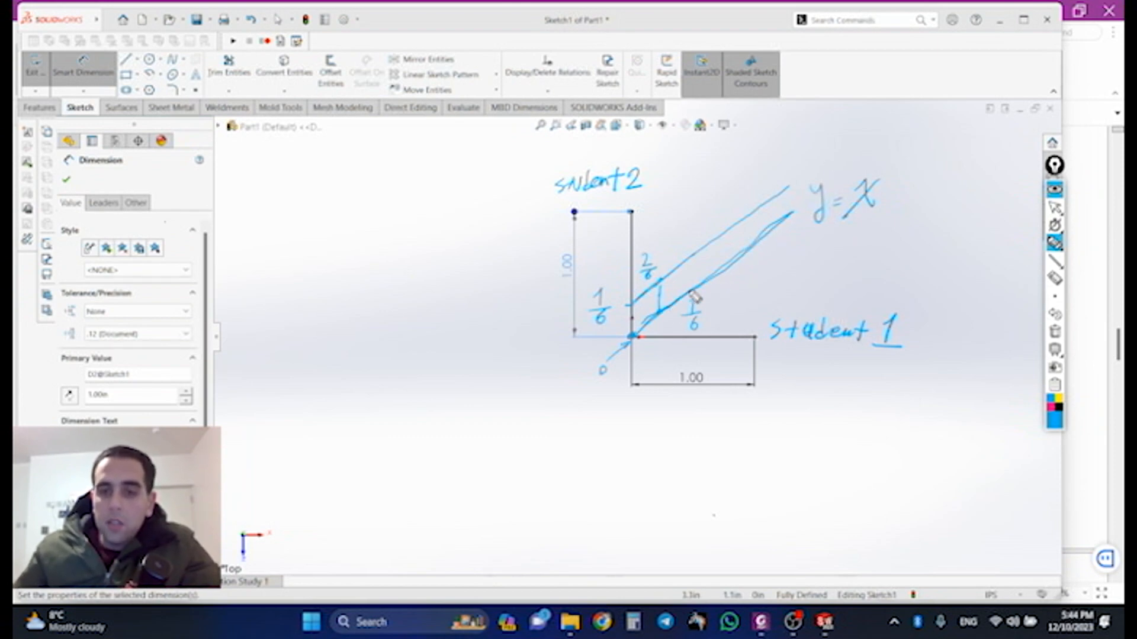
drag(740, 261, 807, 211)
drag(692, 267, 806, 187)
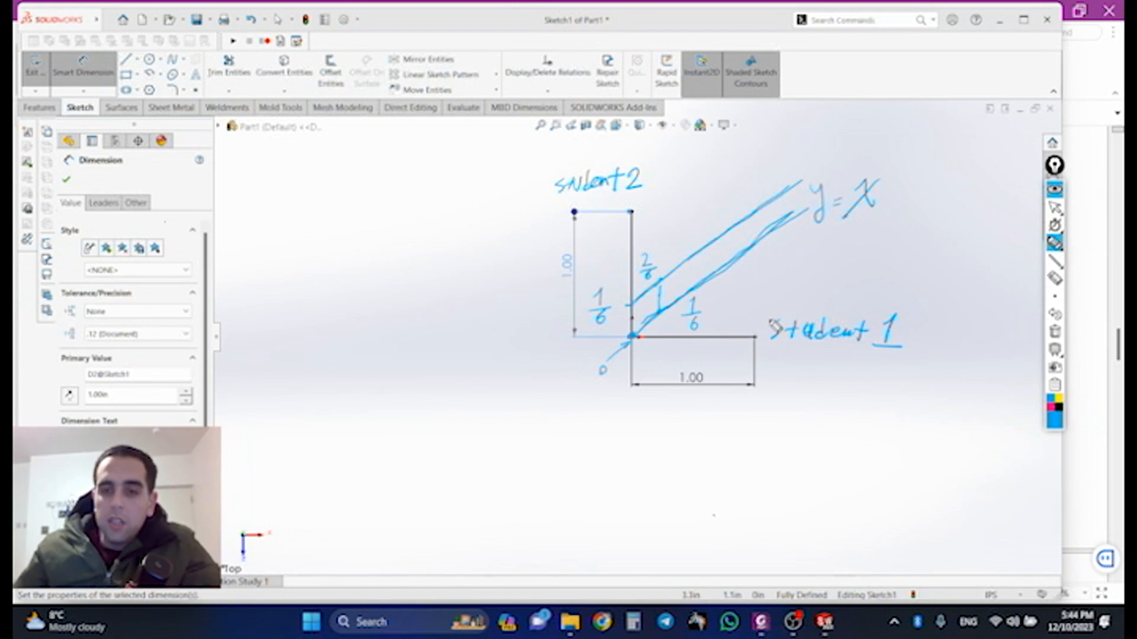
Step: Complete the unit square by hand with its two missing sides and hatch the band between the two diagonals inside it
drag(755, 337, 754, 212)
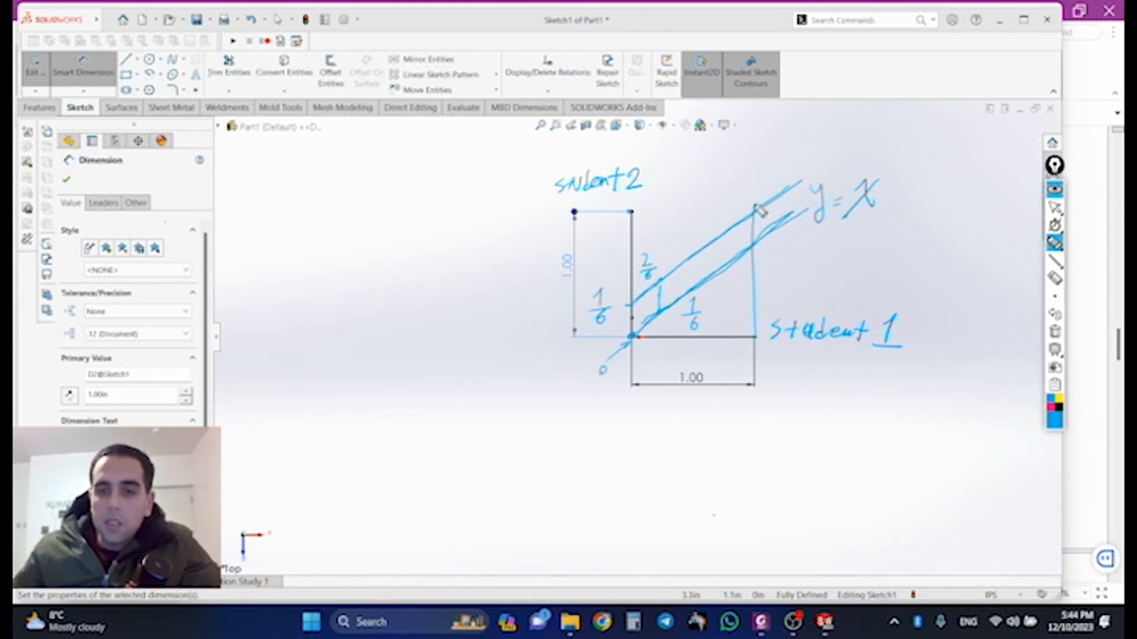
drag(631, 212, 755, 210)
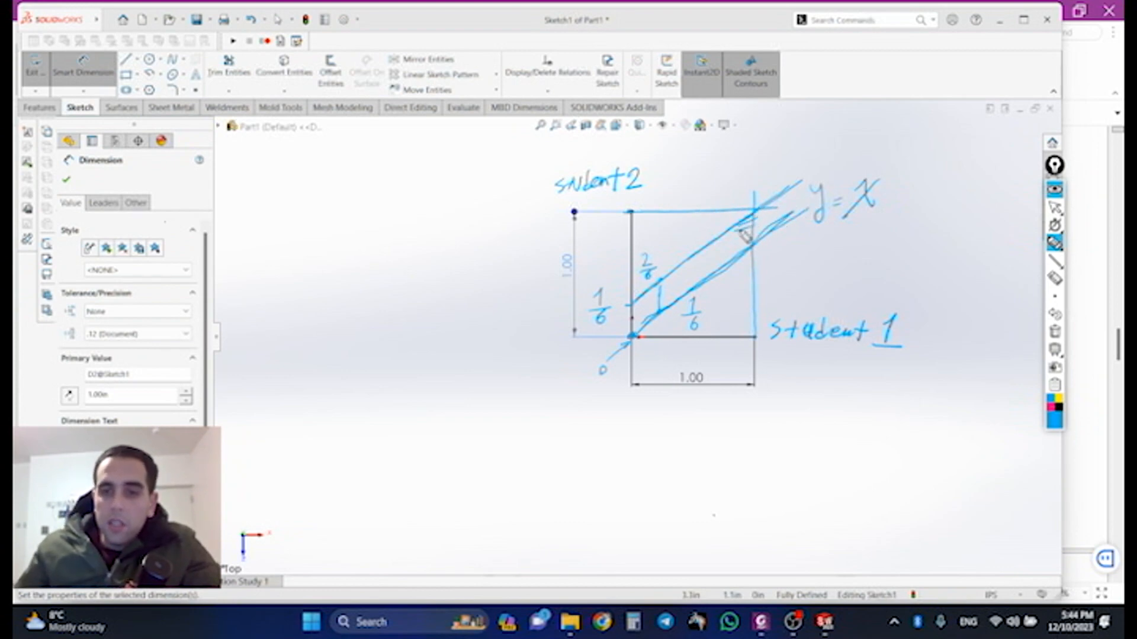
mouse_move(729, 245)
mouse_down()
mouse_move(664, 288)
mouse_move(704, 277)
mouse_up()
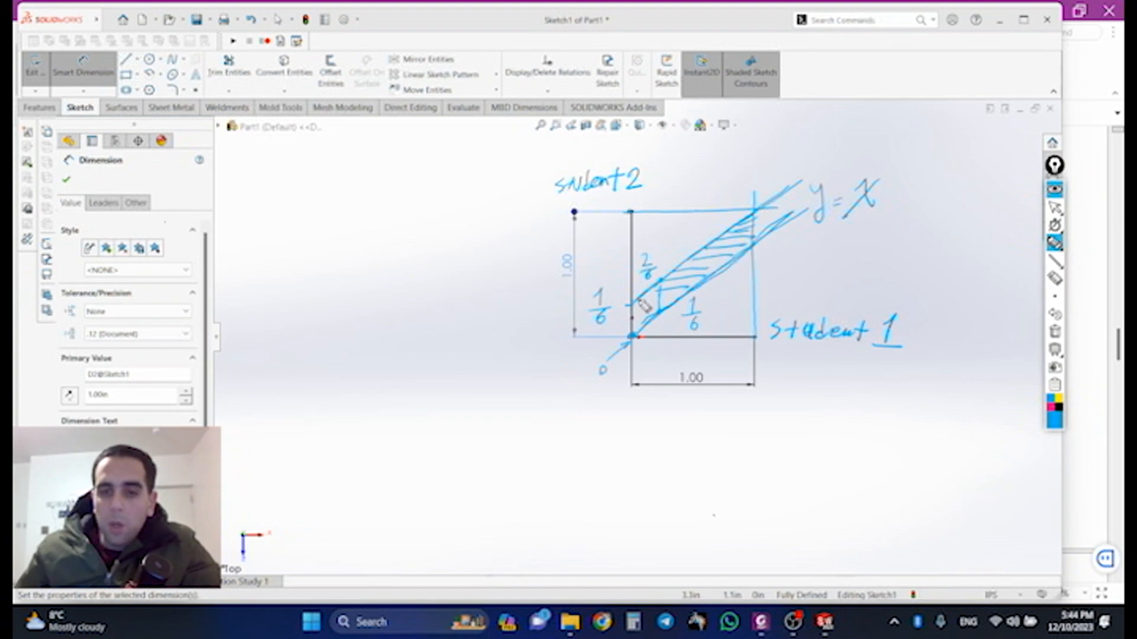
drag(631, 324, 653, 330)
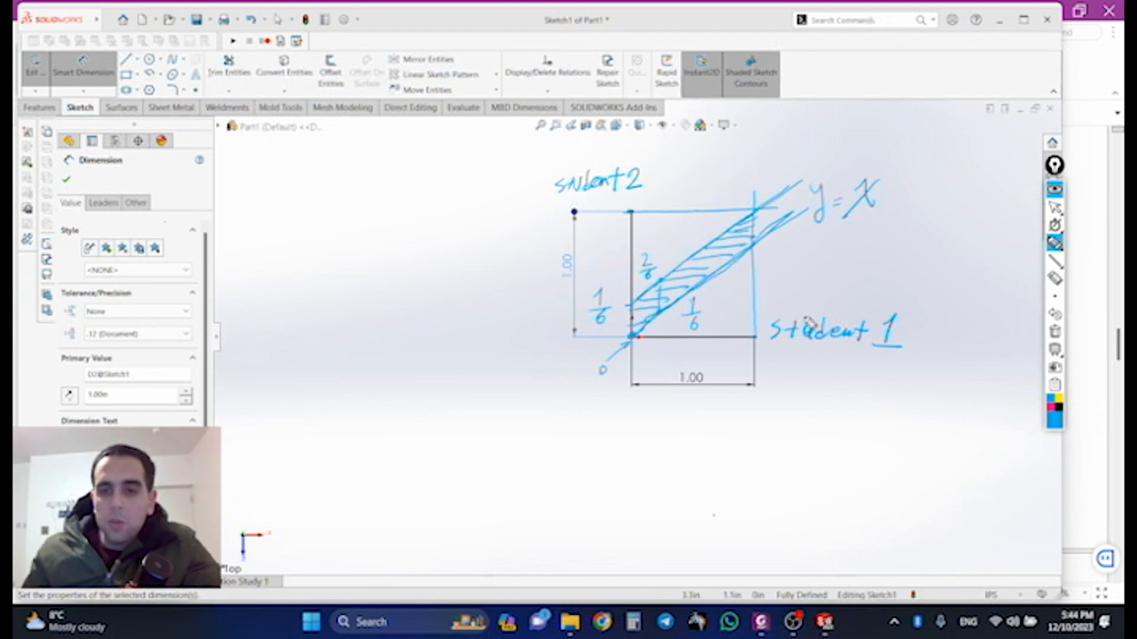
Step: Leave pen mode and dimension the band's short vertical edge at the origin to 1/6 in, placing the dimension beside the vertical axis
click(1055, 207)
click(720, 380)
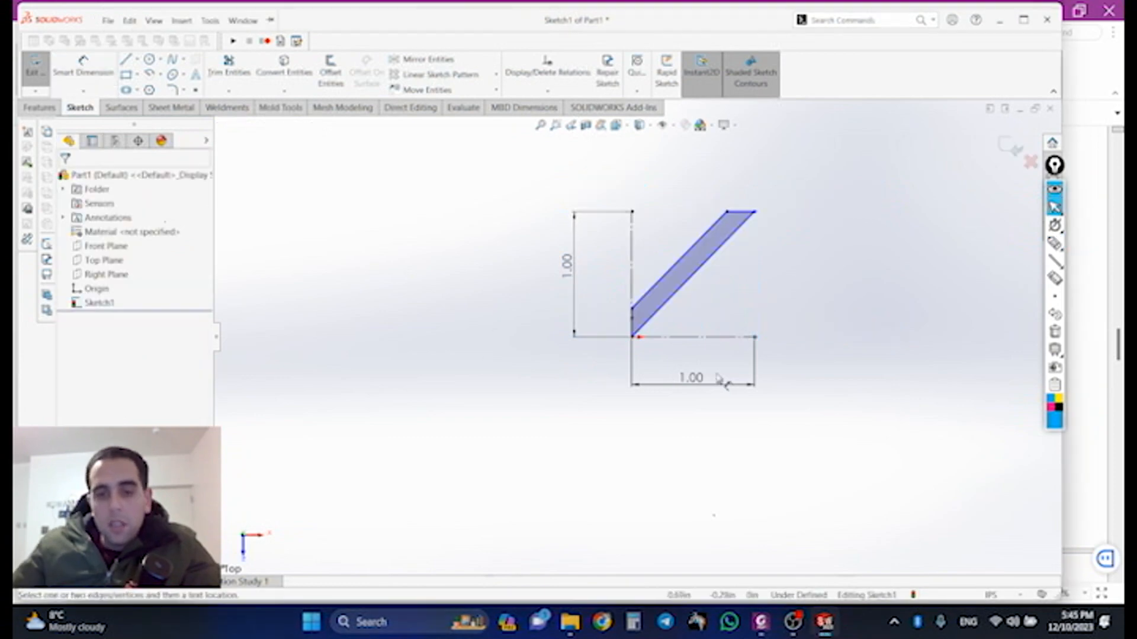
click(631, 324)
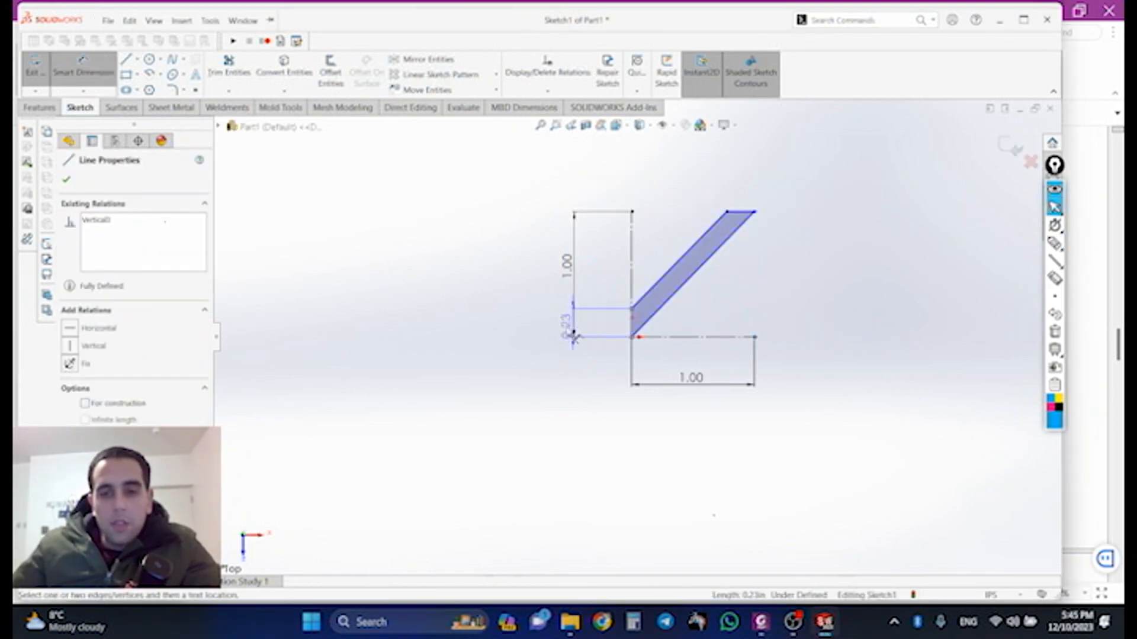
click(521, 326)
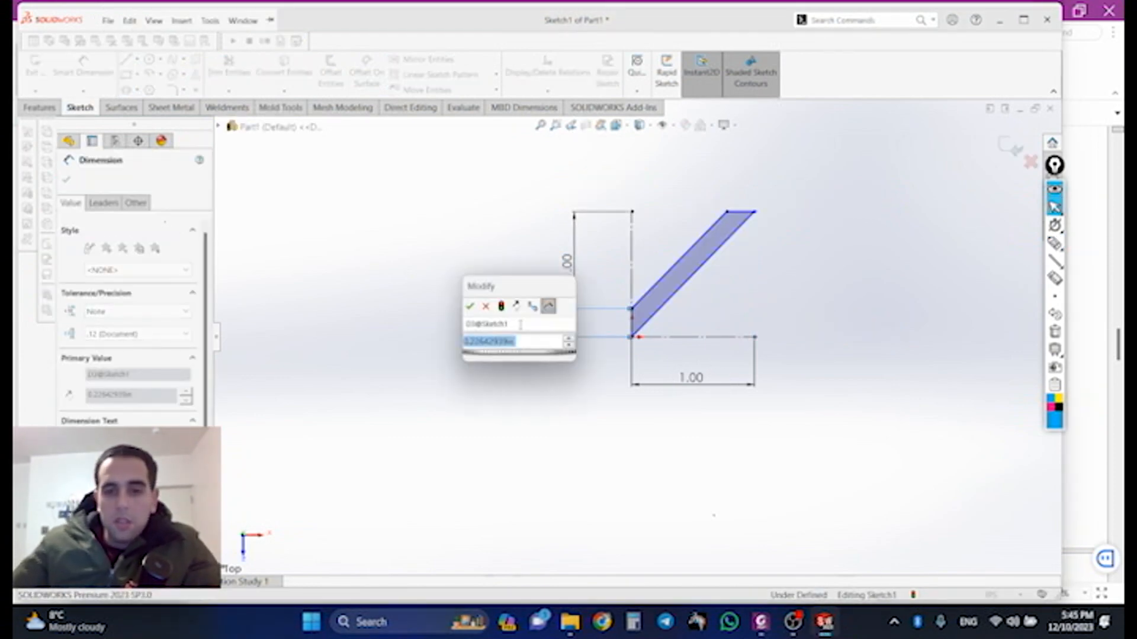
text(1/)
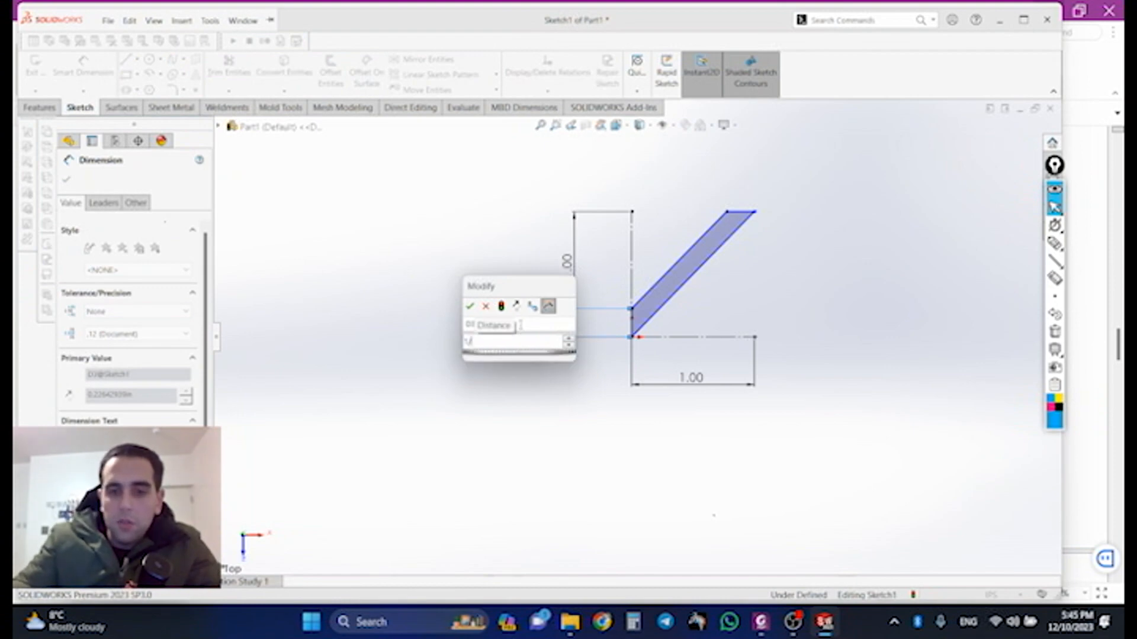
text(6)
key(Return)
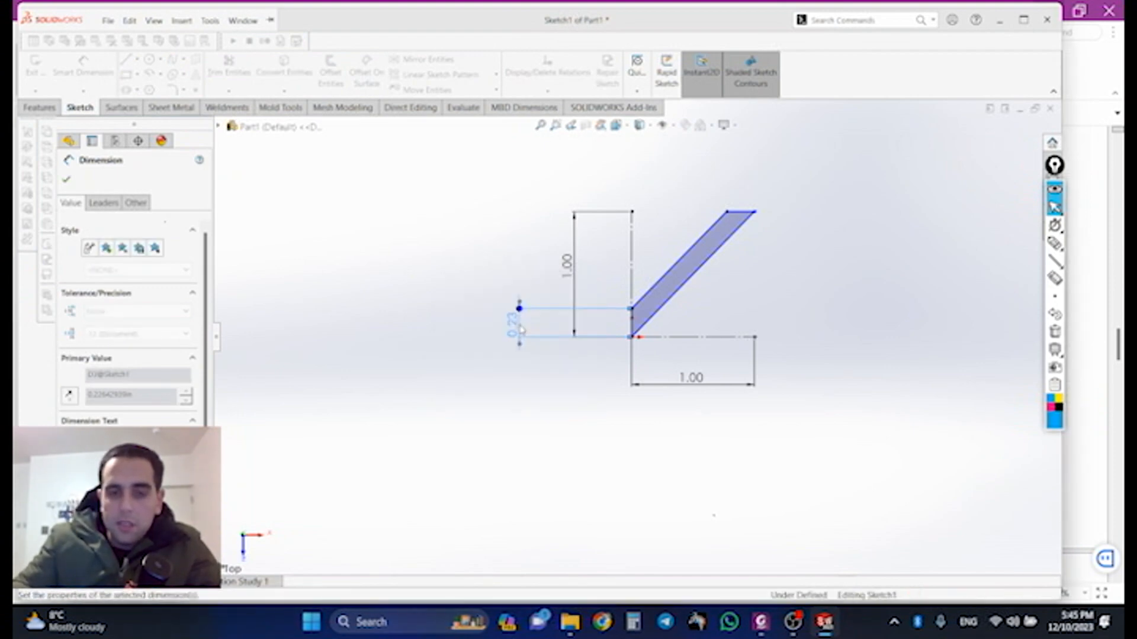
Step: Dimension the band's short horizontal edge at its far end to 1/6 in, placing the dimension above it
click(739, 221)
click(737, 186)
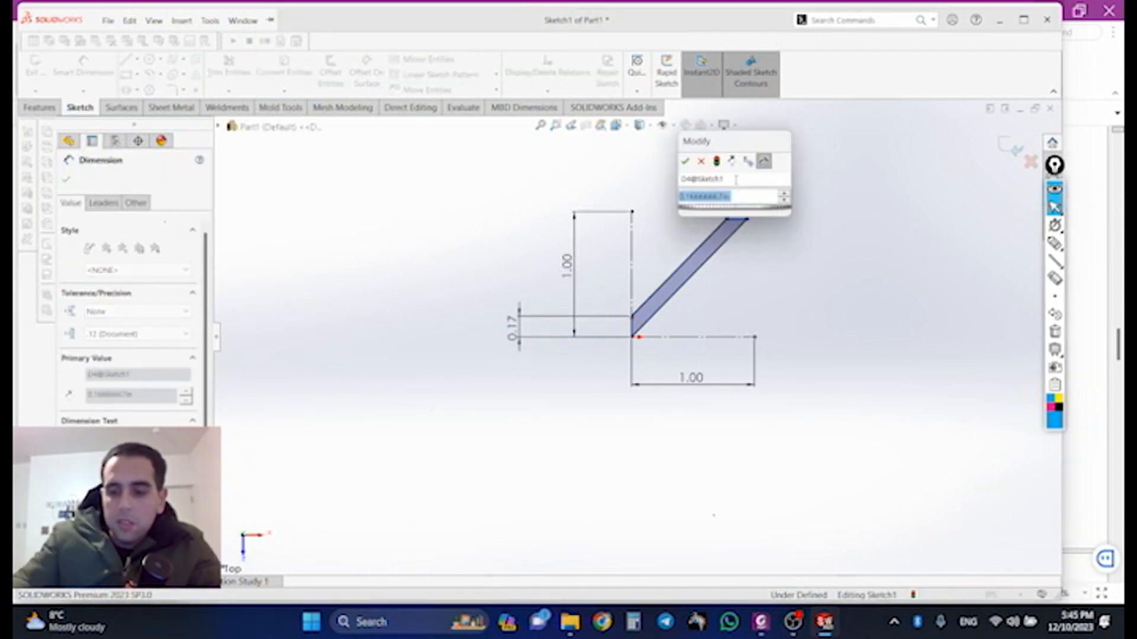
text(1/6)
key(Return)
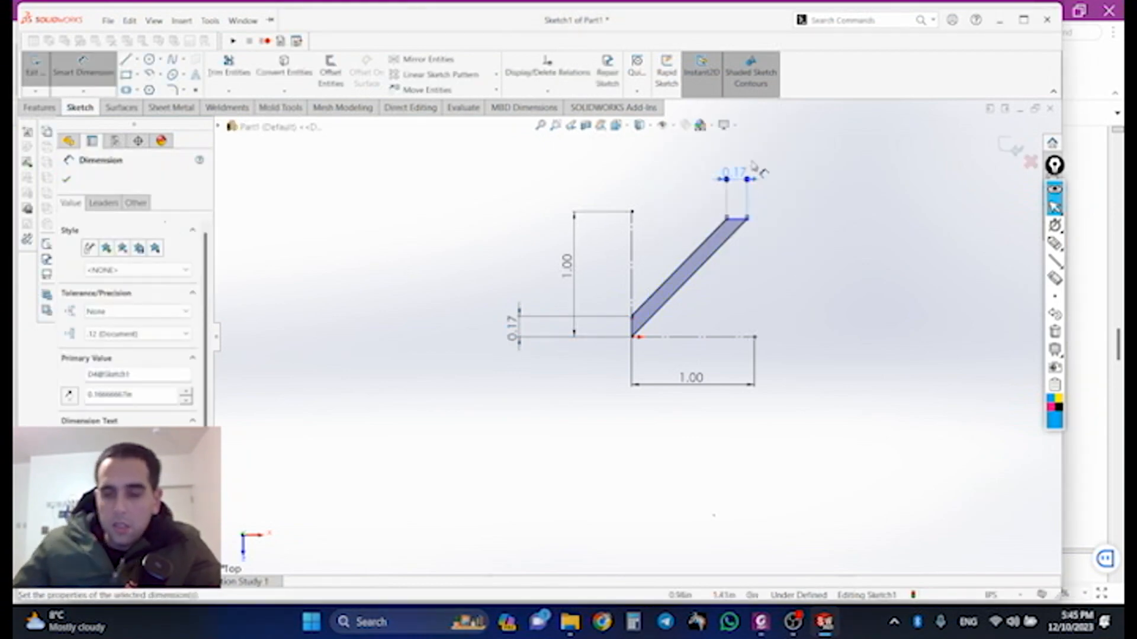
key(Escape)
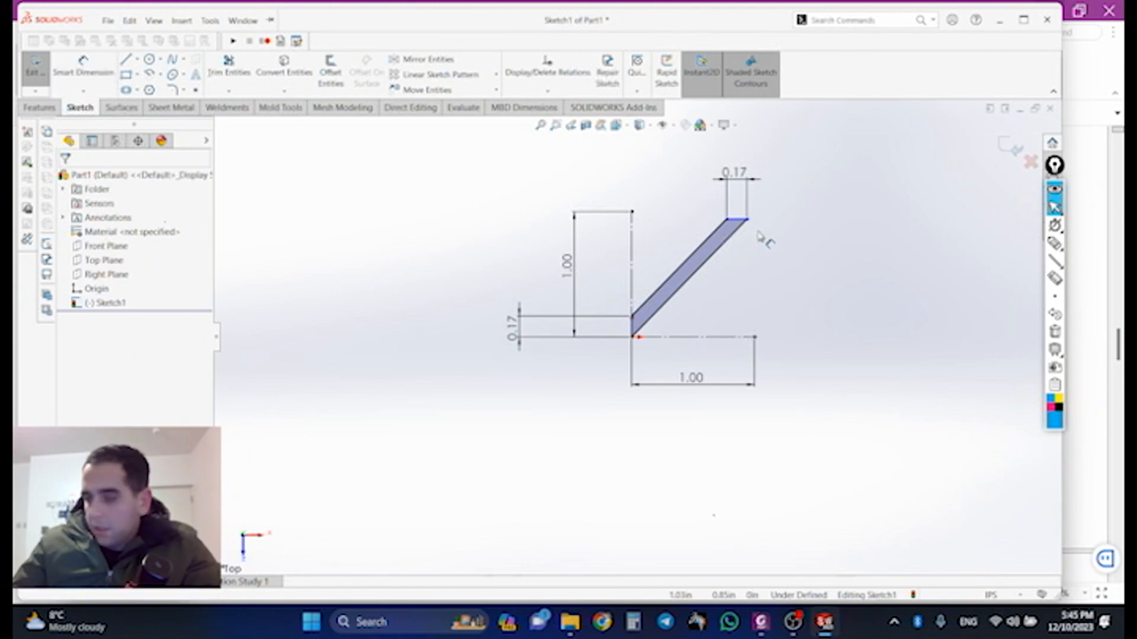
Step: Make the band's short horizontal edge coincident with the vertical axis endpoint and close the unit square with construction lines
click(740, 221)
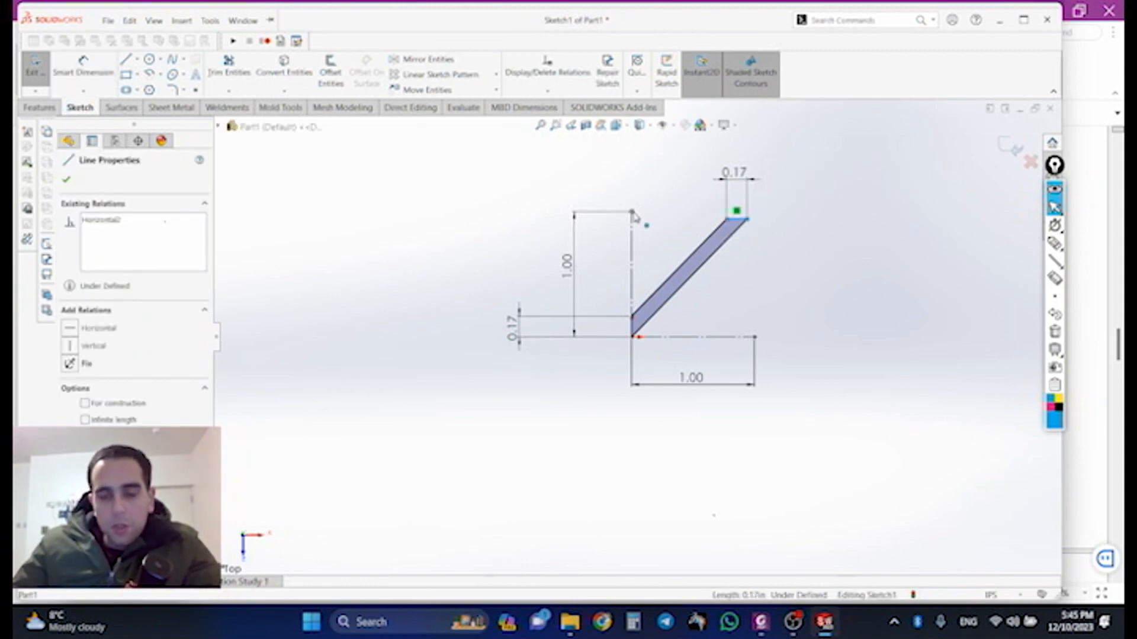
ctrl+click(632, 212)
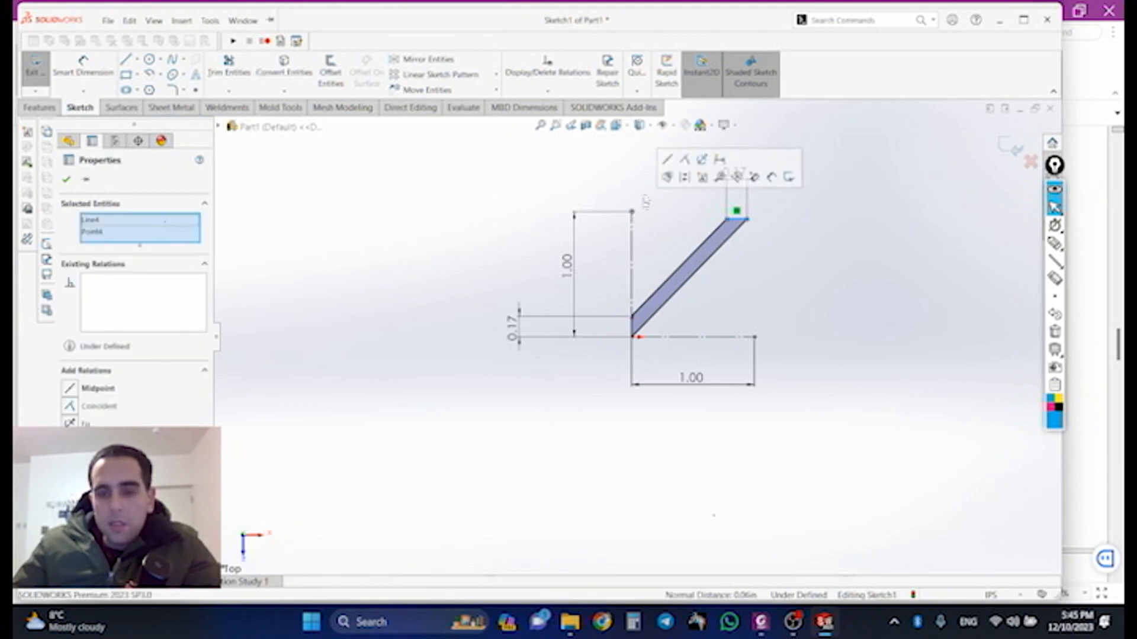
click(683, 169)
key(Escape)
key(l)
key(Escape)
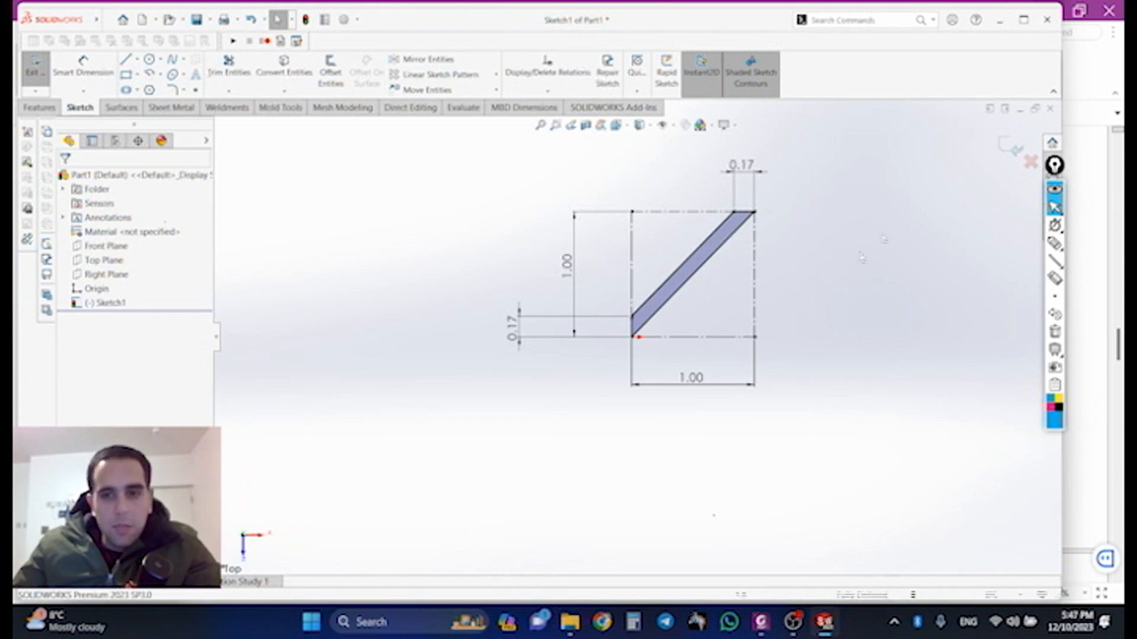
Step: Exit the sketch and extrude the band profile to a blind depth of 1 in
click(1011, 147)
click(39, 107)
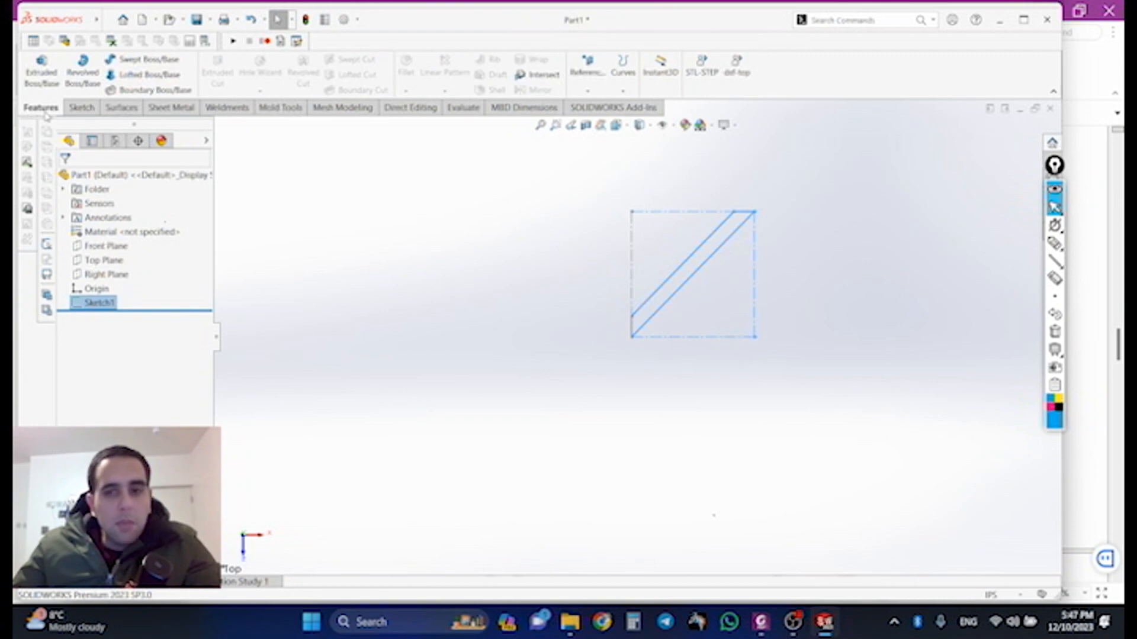
click(50, 74)
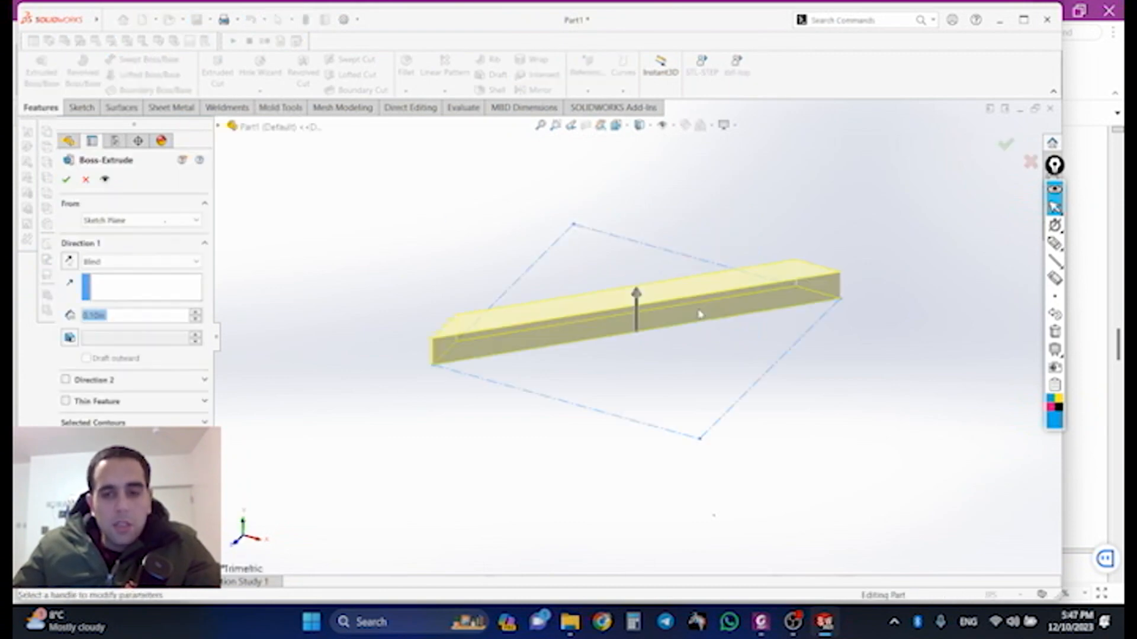
text(1)
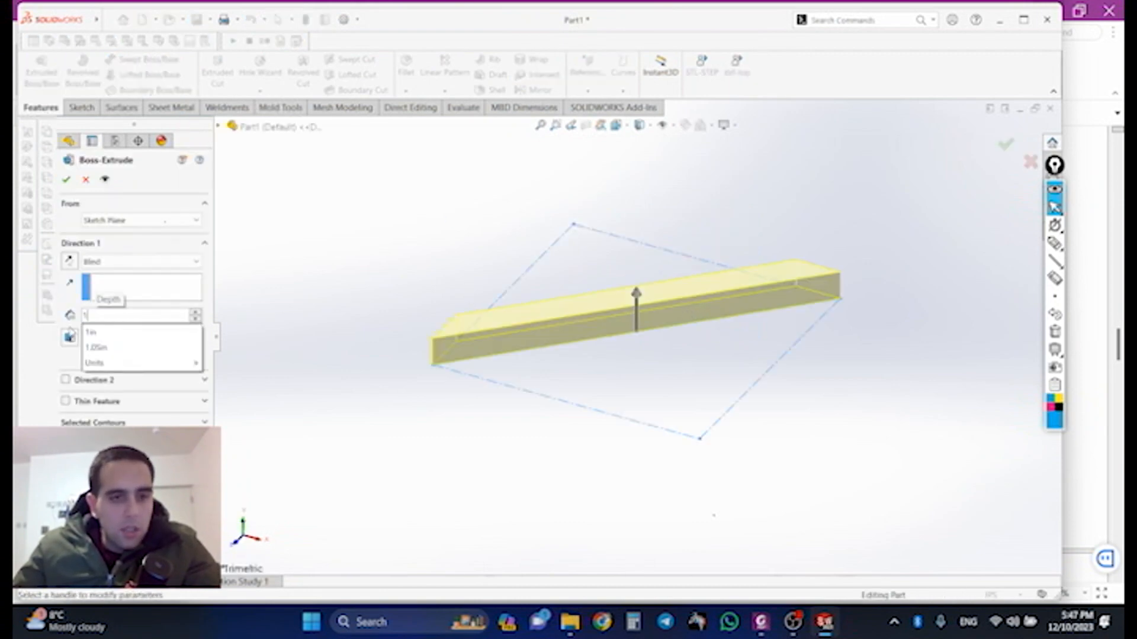
key(Return)
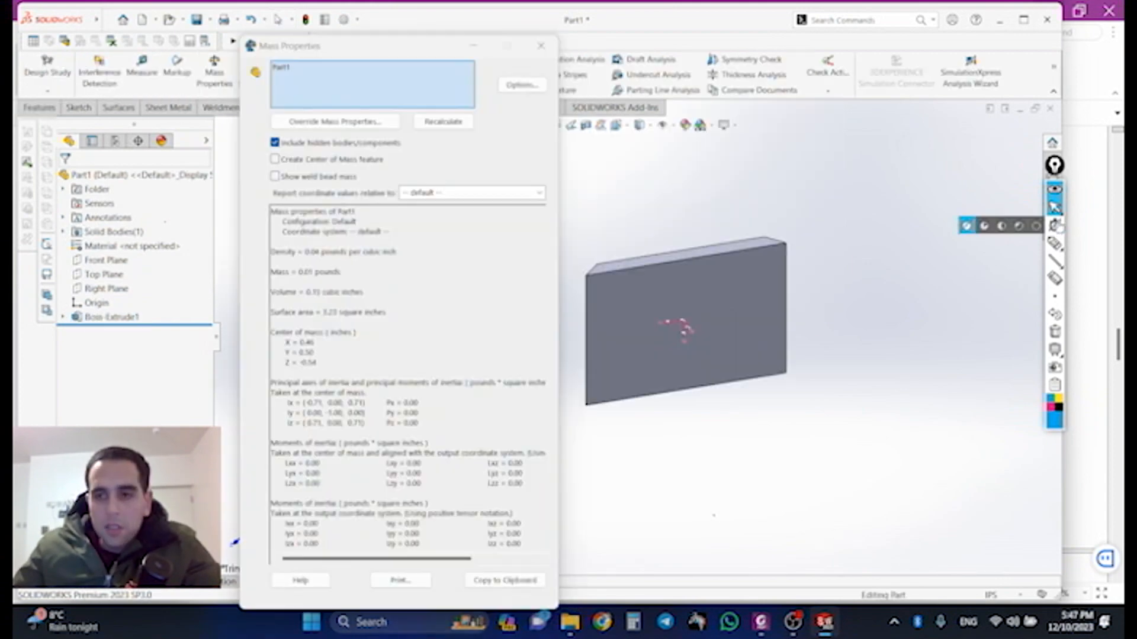
Step: Check the extruded body's volume in Mass Properties and close the report
click(647, 266)
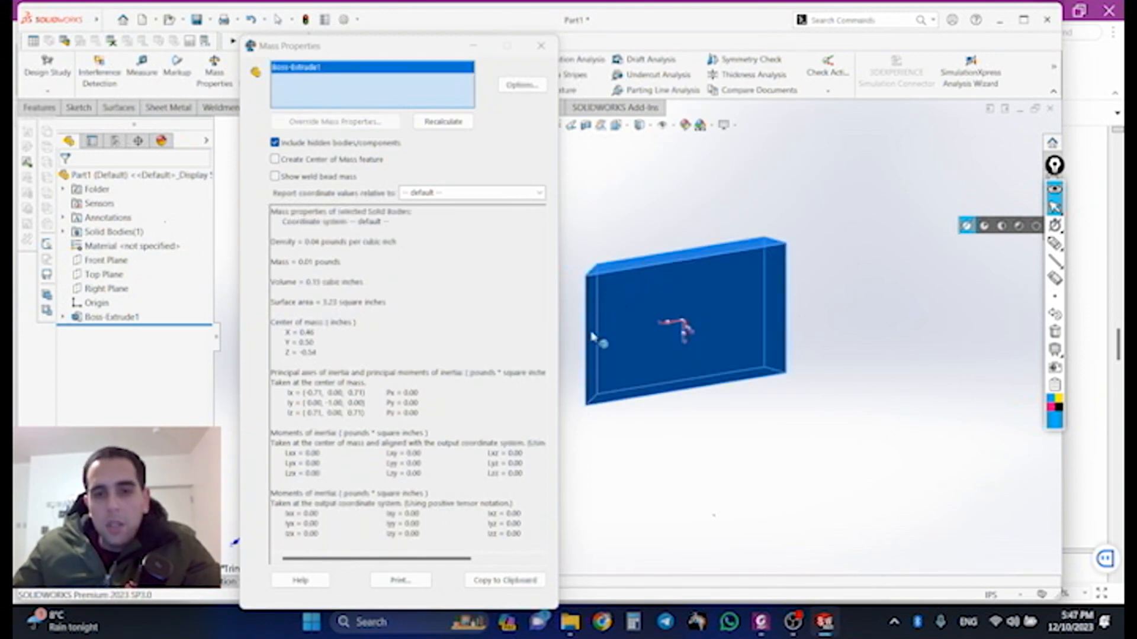
drag(305, 282, 345, 275)
click(721, 191)
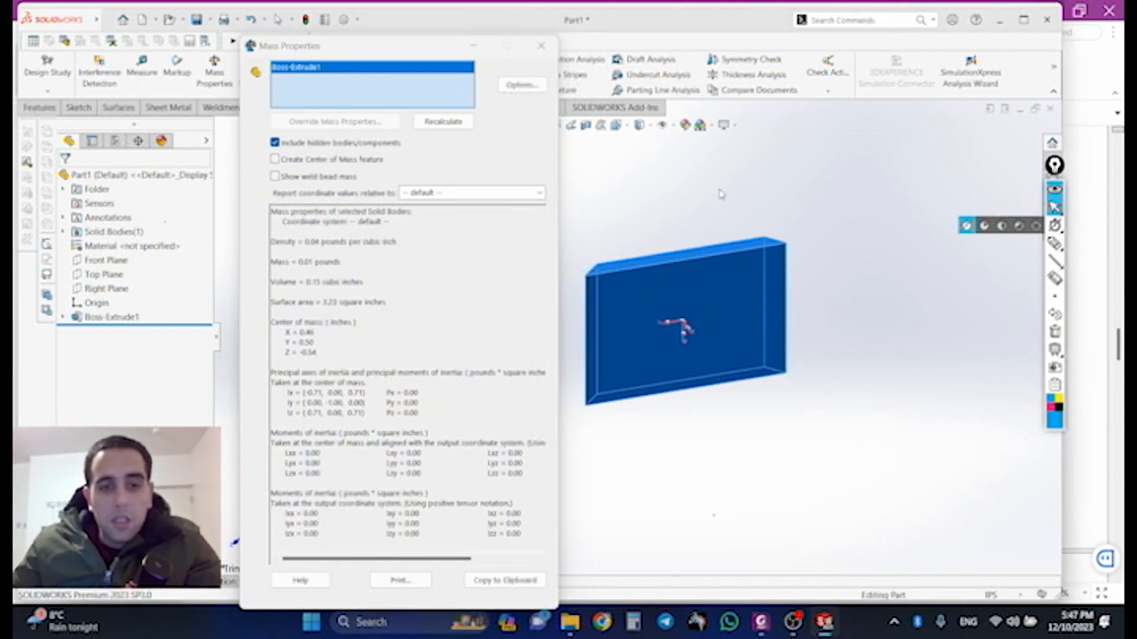
click(541, 45)
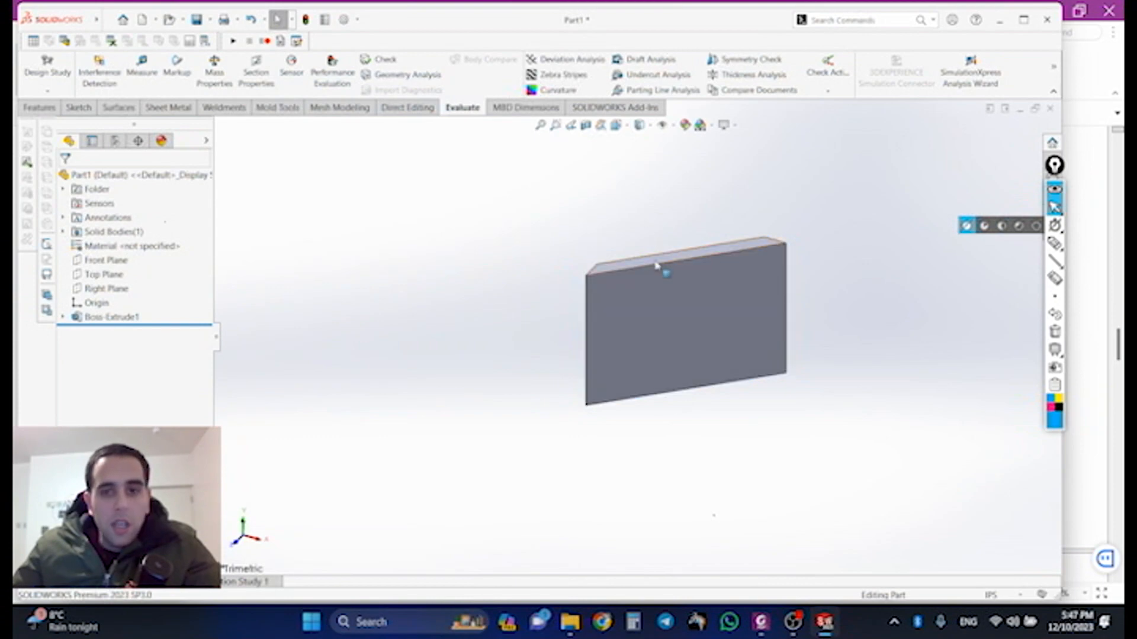
click(654, 263)
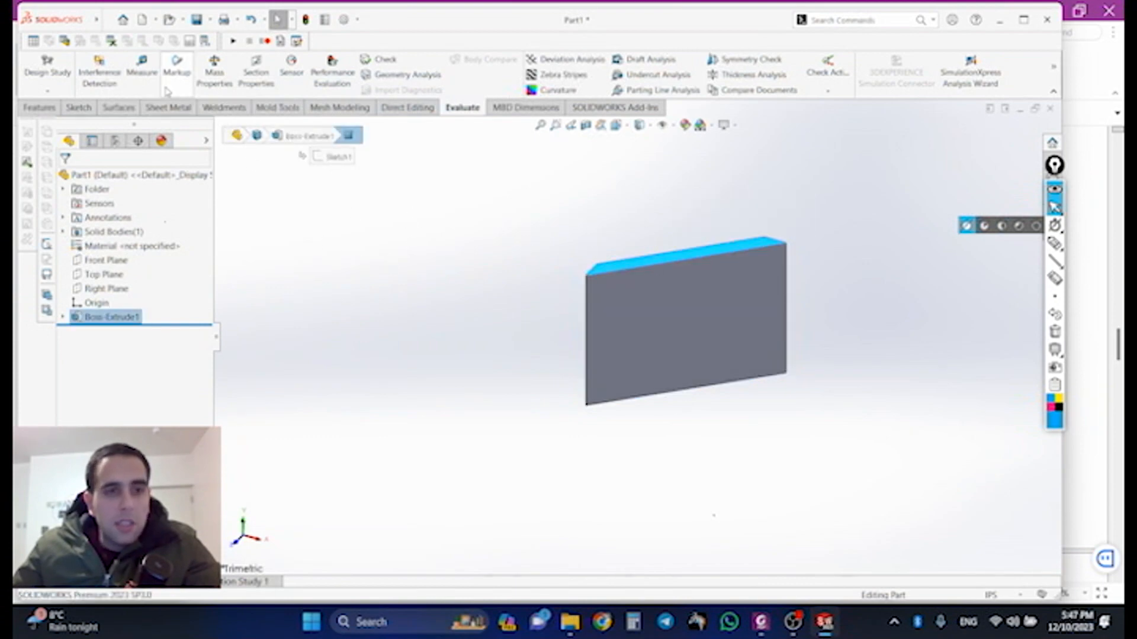
click(142, 67)
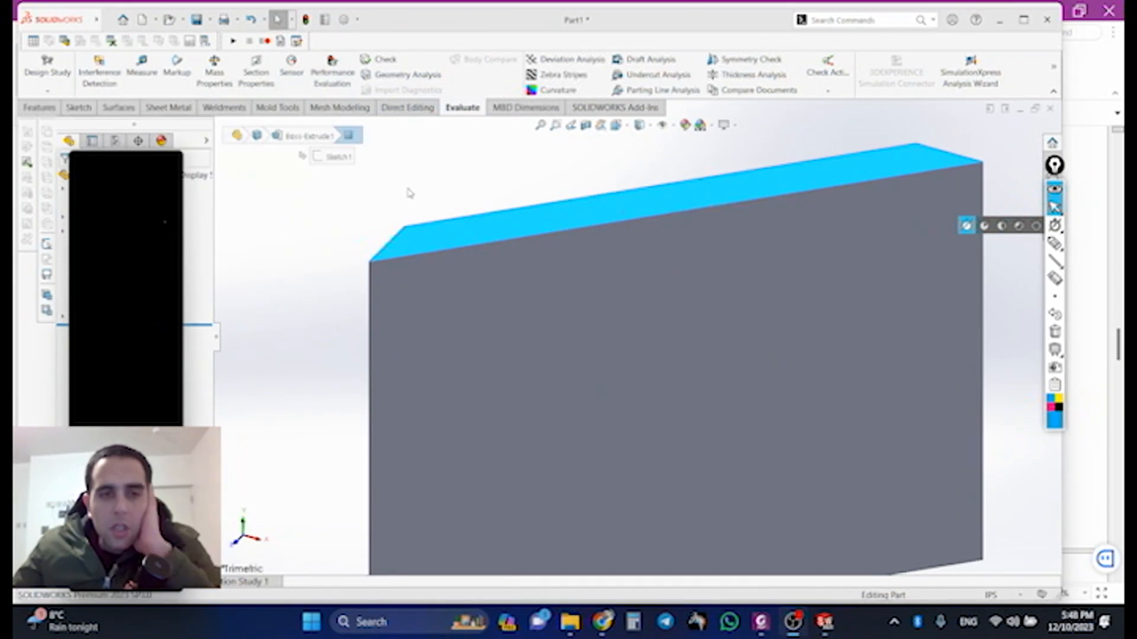
key(Escape)
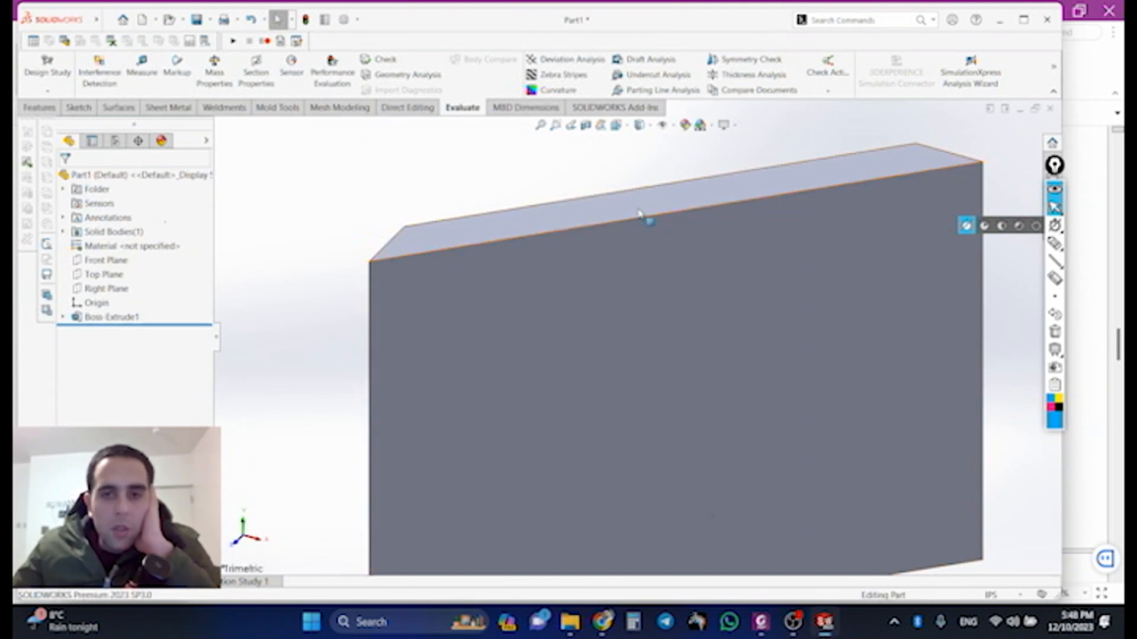
Step: Measure the area and perimeter of the extruded band's top face, then close the measurement
click(150, 69)
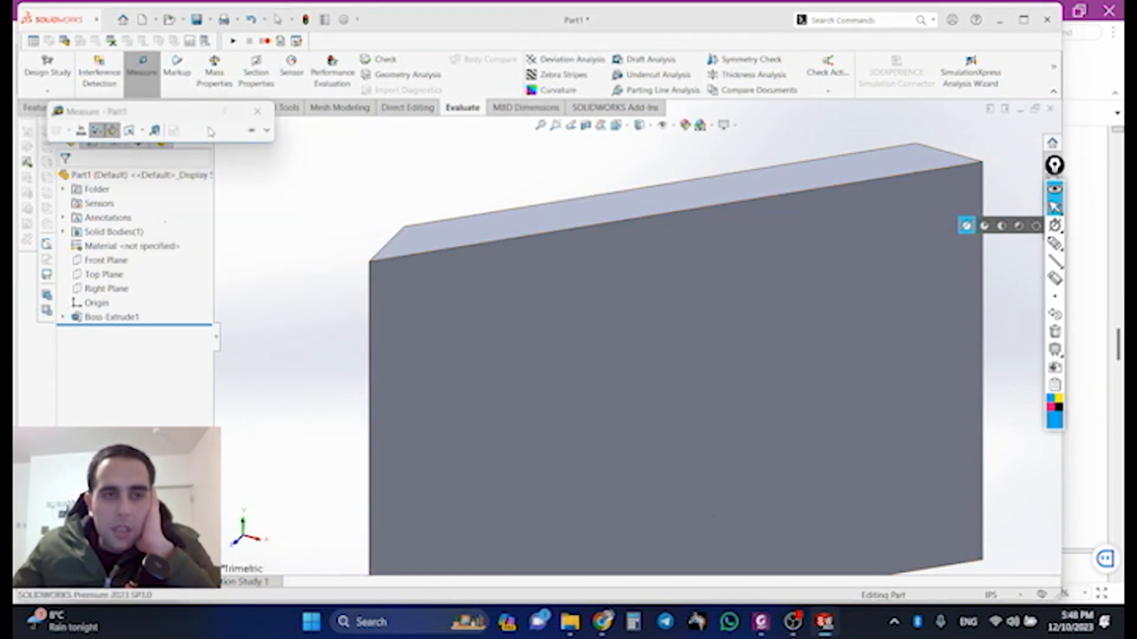
click(529, 230)
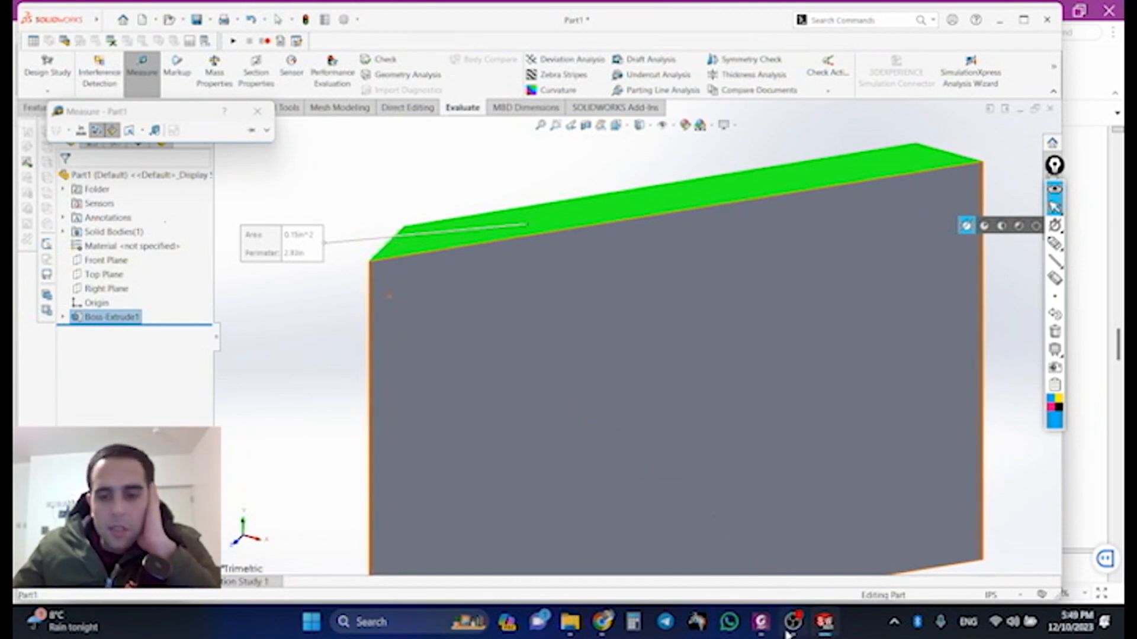
mouse_move(788, 632)
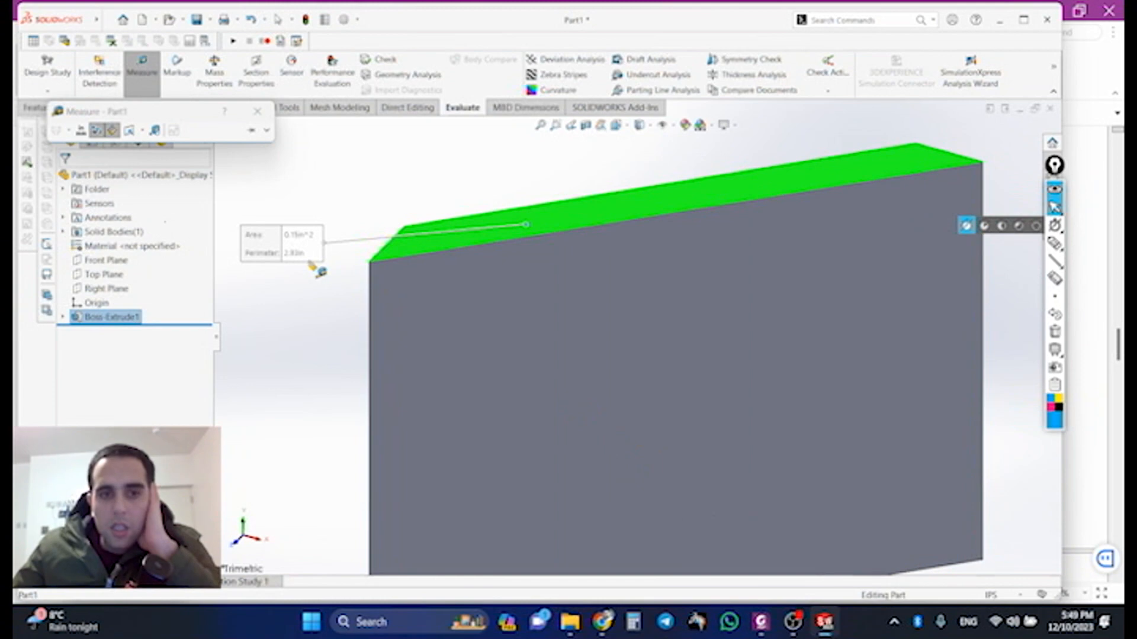
scroll(667, 355, up, 5)
scroll(690, 375, down, 4)
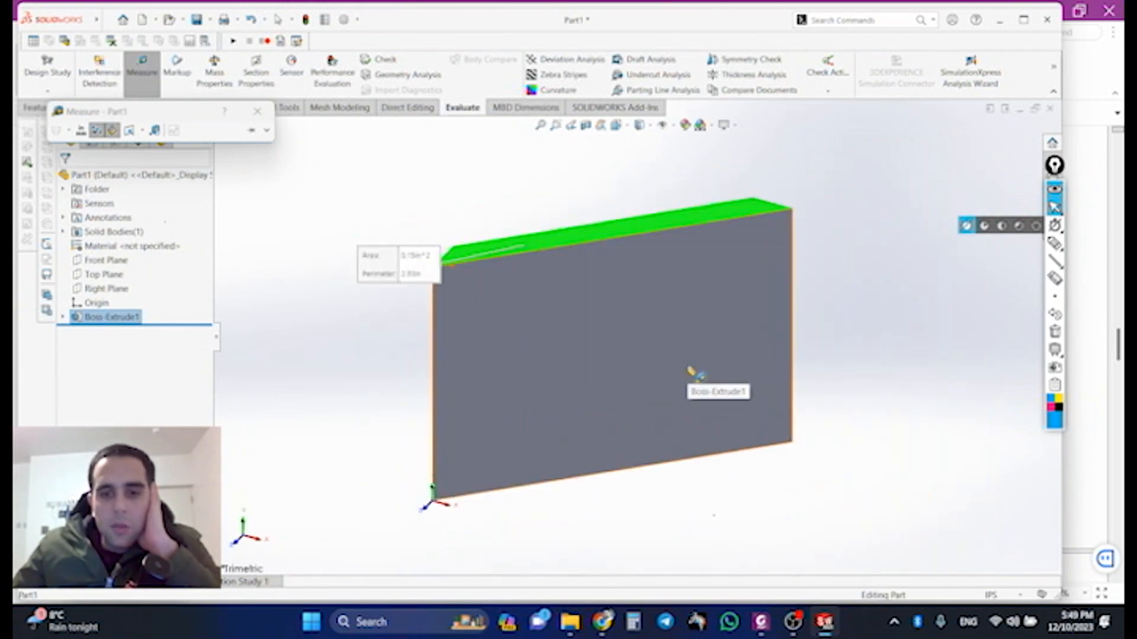
scroll(690, 373, up, 2)
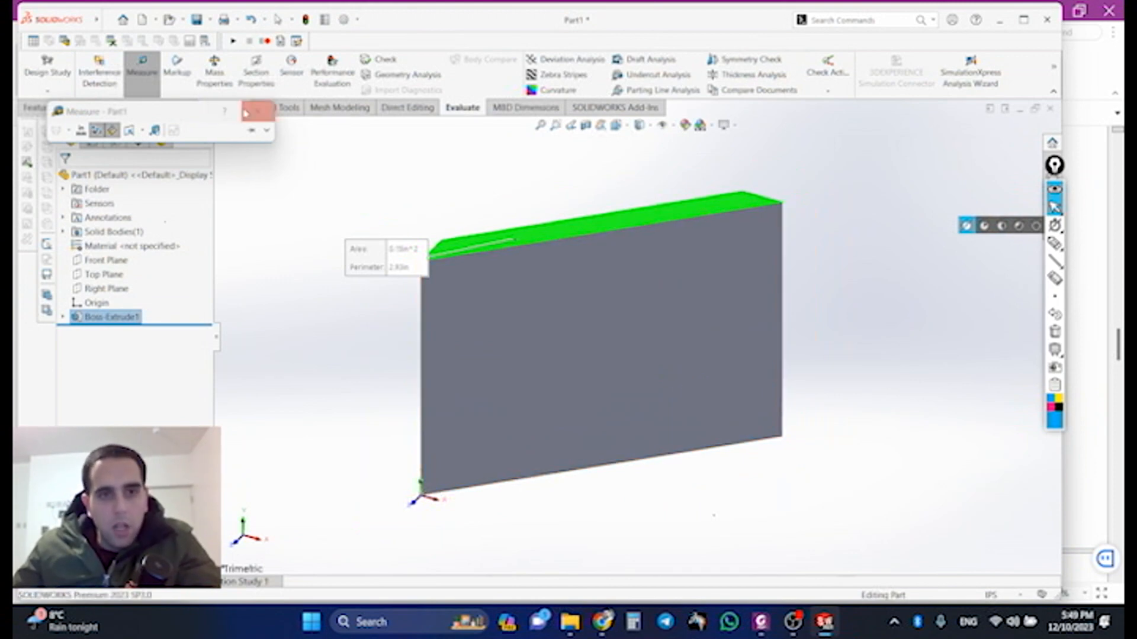
click(257, 112)
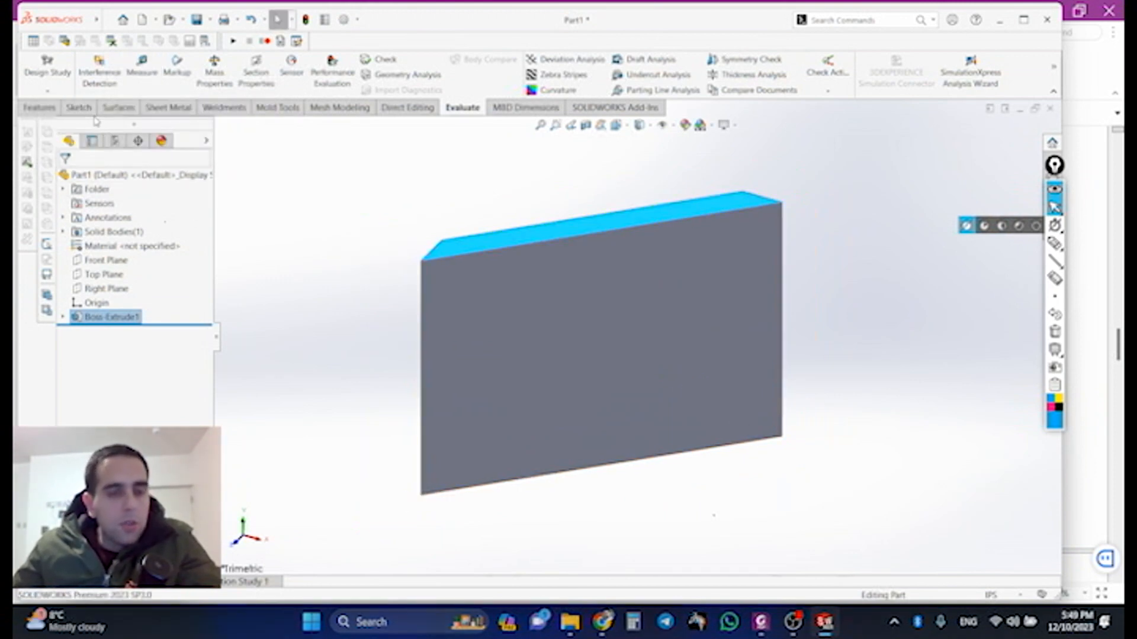
Step: Select the Top Plane, face it from above, and handwrite "S1" beside its corner near the horizontal axis end
middle_drag(426, 300, 655, 314)
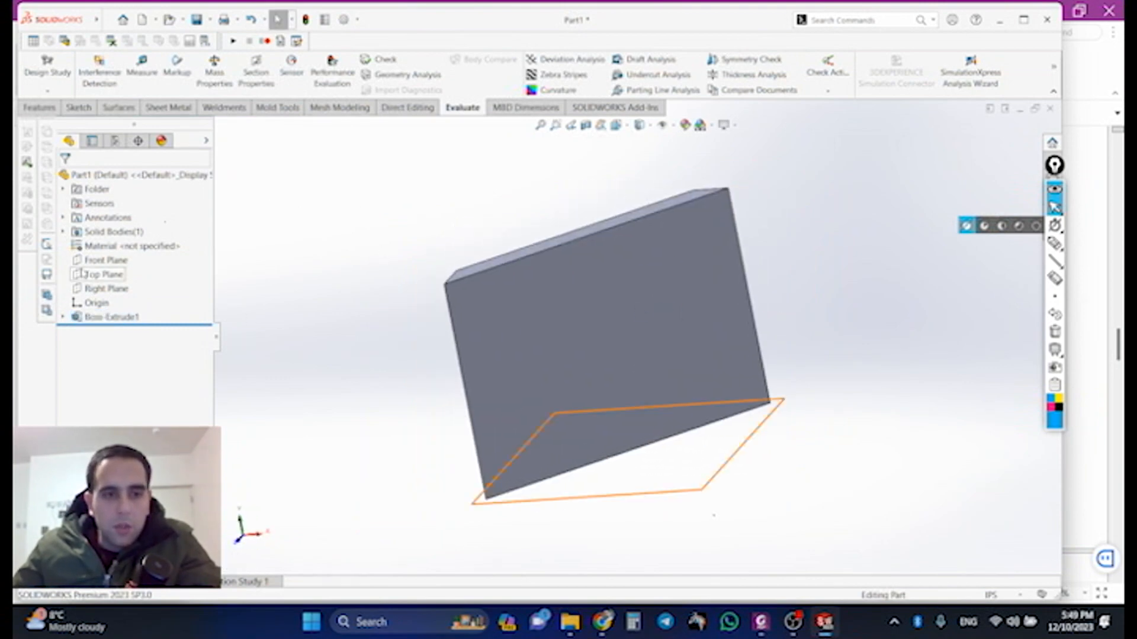
click(93, 275)
middle_drag(535, 254, 588, 503)
mouse_move(690, 314)
middle_down()
mouse_move(691, 325)
mouse_move(683, 316)
middle_up()
click(1055, 241)
mouse_move(768, 474)
mouse_down()
mouse_move(759, 482)
mouse_move(782, 495)
mouse_up()
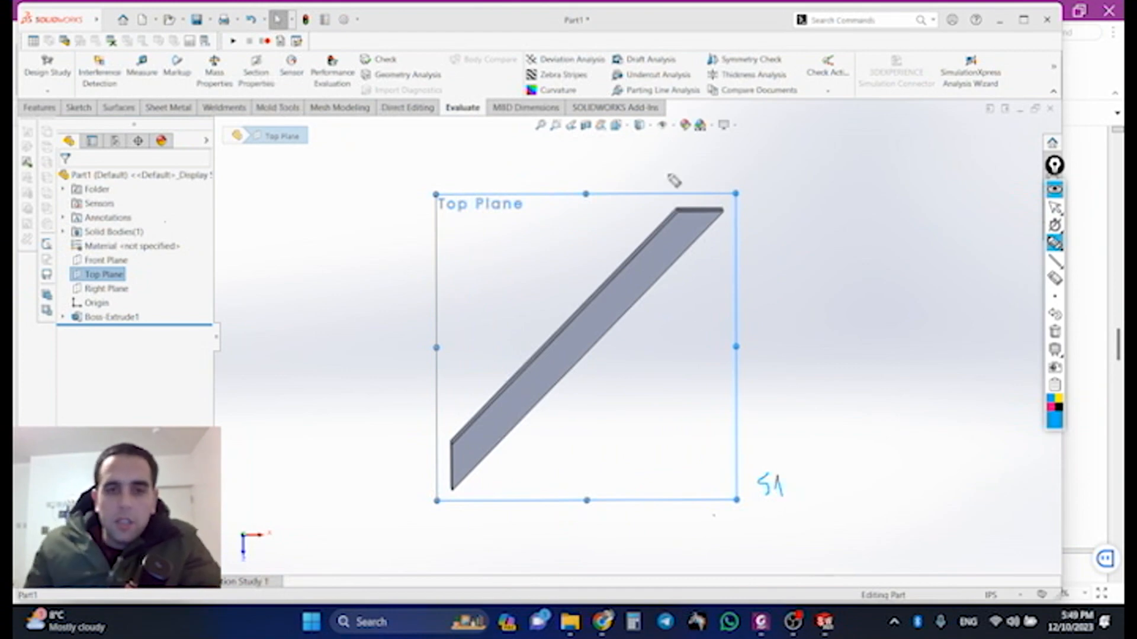
Step: Handwrite "S2" beside the Top Plane's corner at the vertical axis end, and start a sketch on the Front Plane
mouse_move(415, 167)
mouse_down()
mouse_move(397, 186)
mouse_move(424, 187)
mouse_up()
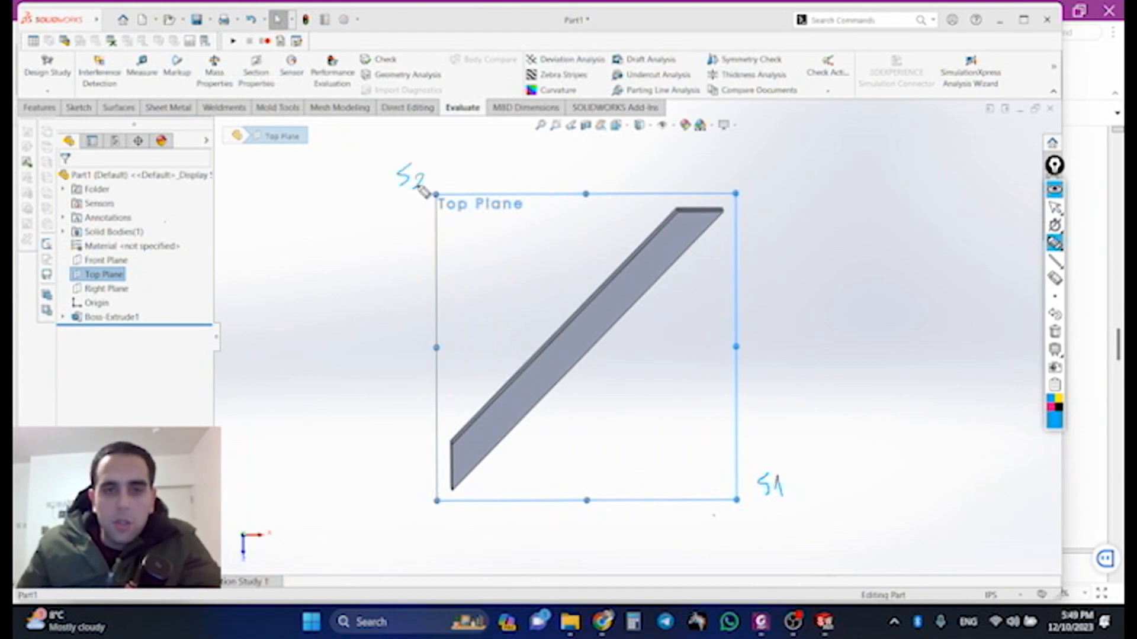
mouse_move(460, 174)
middle_down()
mouse_move(687, 284)
mouse_move(697, 261)
mouse_move(711, 274)
middle_up()
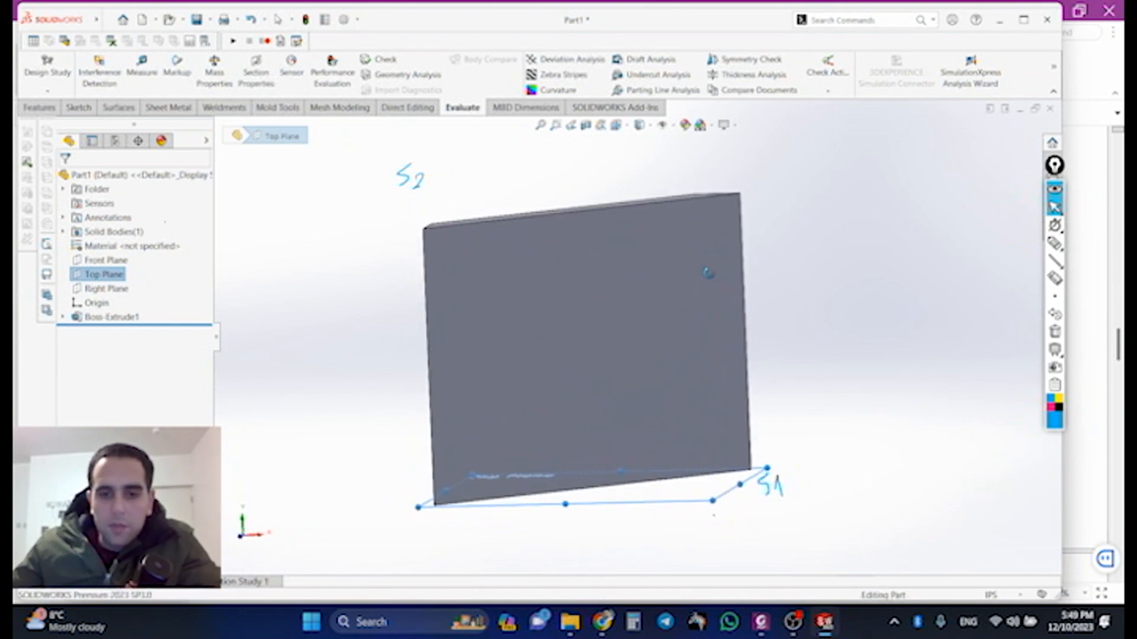
click(104, 261)
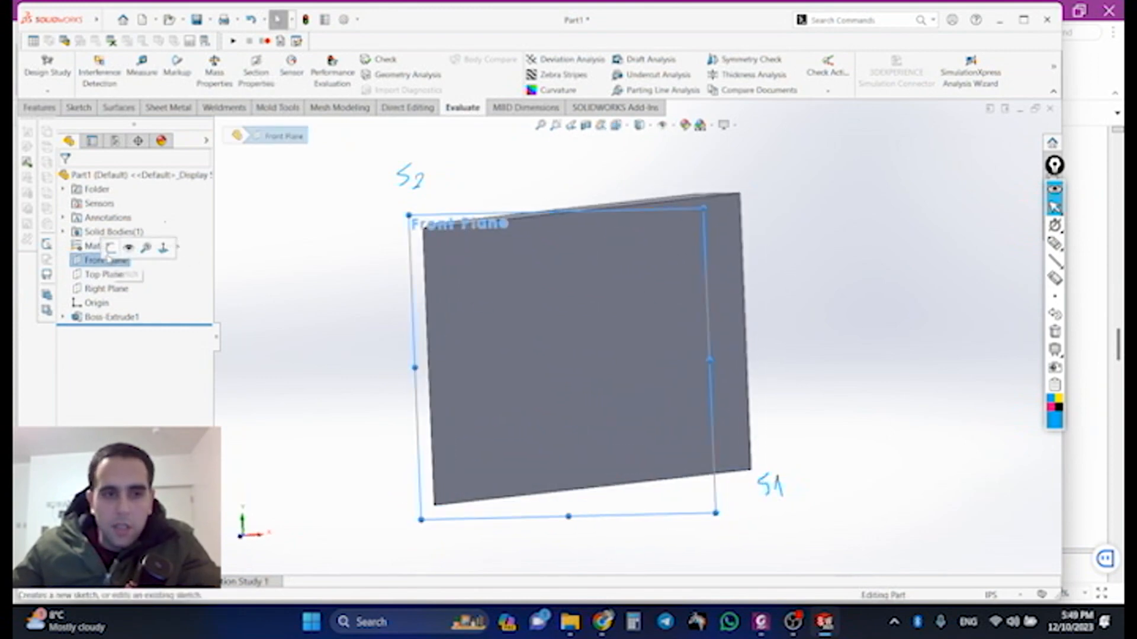
click(108, 254)
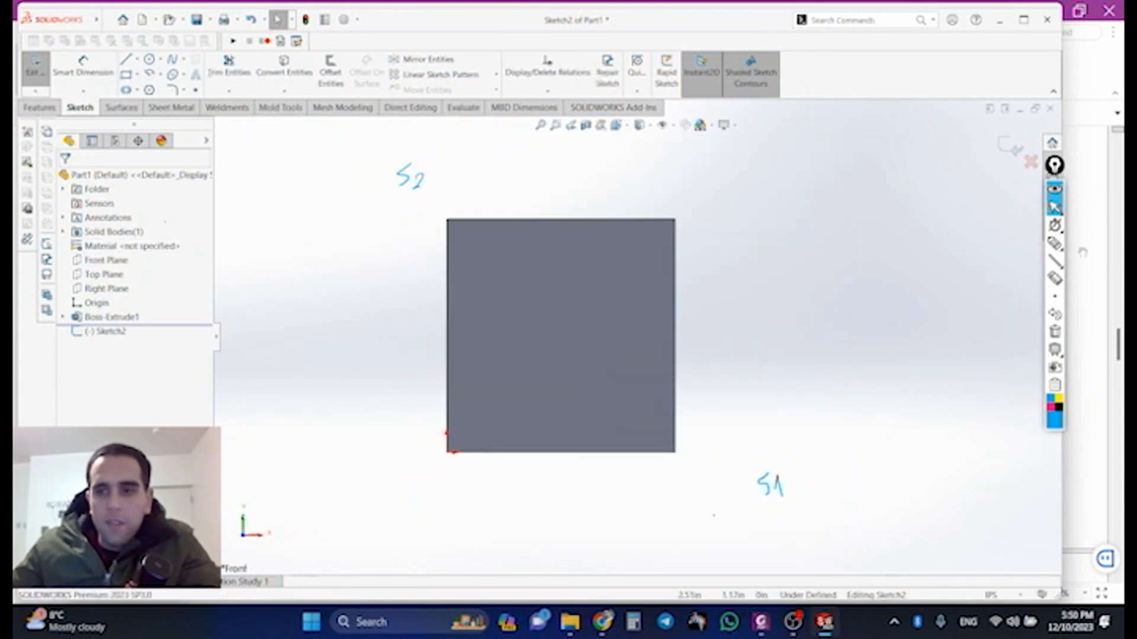
Step: Erase the handwritten "S1" and "S2" labels around the part
click(1054, 277)
drag(342, 180, 459, 189)
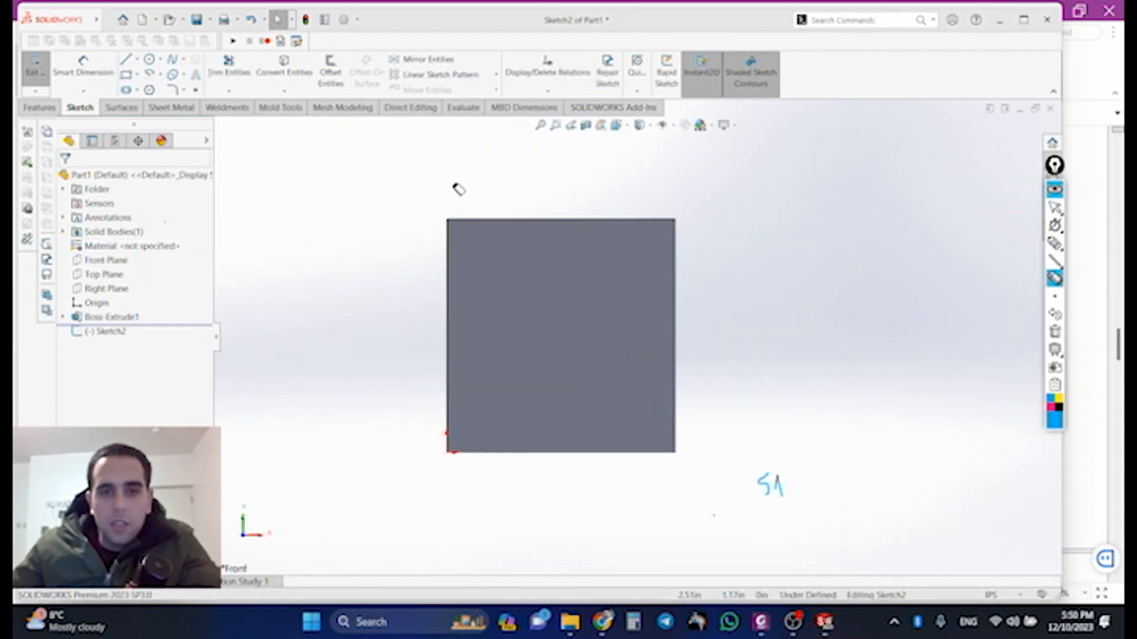
drag(758, 478, 756, 491)
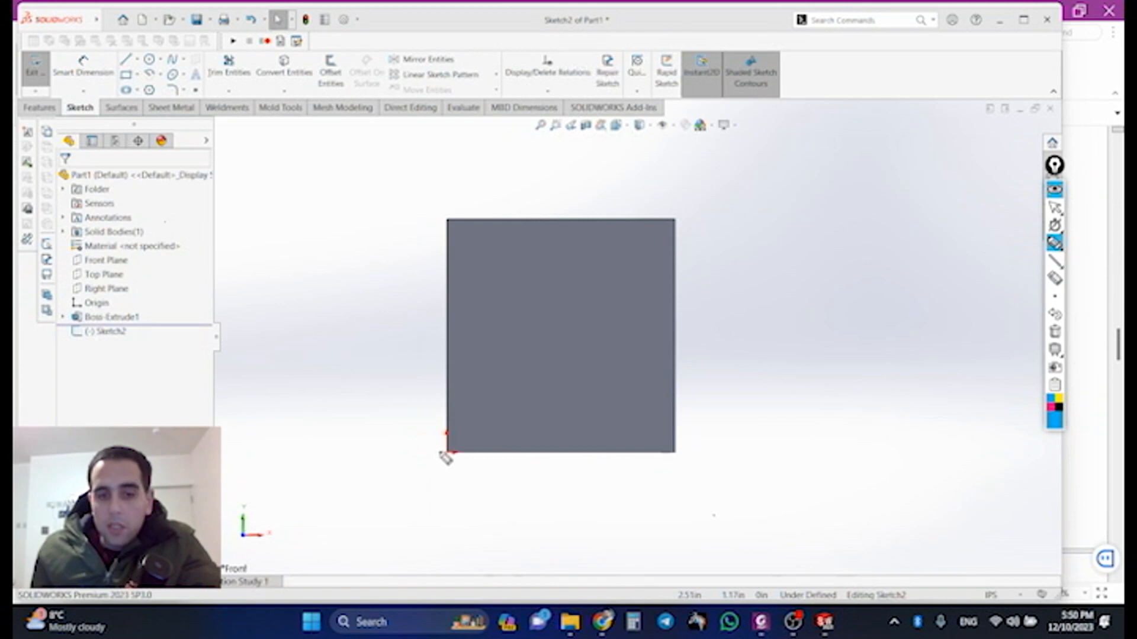
Step: Hand-draw axes along the square face's lower and vertical edges, labelling them "S1, S2" and "S3"
mouse_move(473, 455)
mouse_down()
mouse_move(711, 454)
mouse_move(724, 466)
mouse_up()
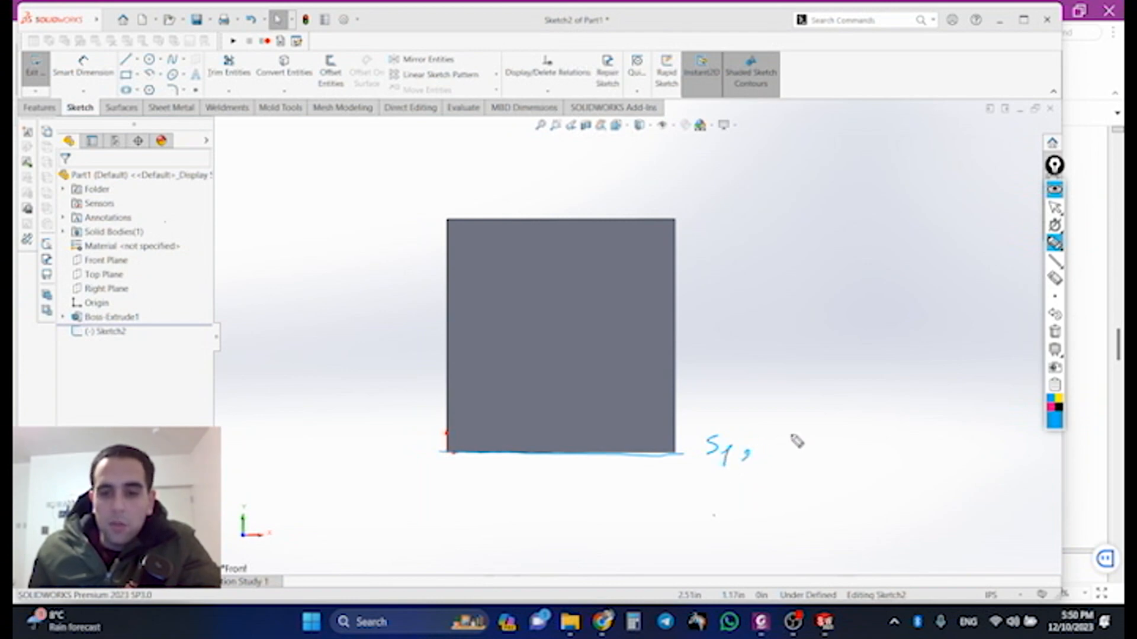
drag(758, 446, 787, 469)
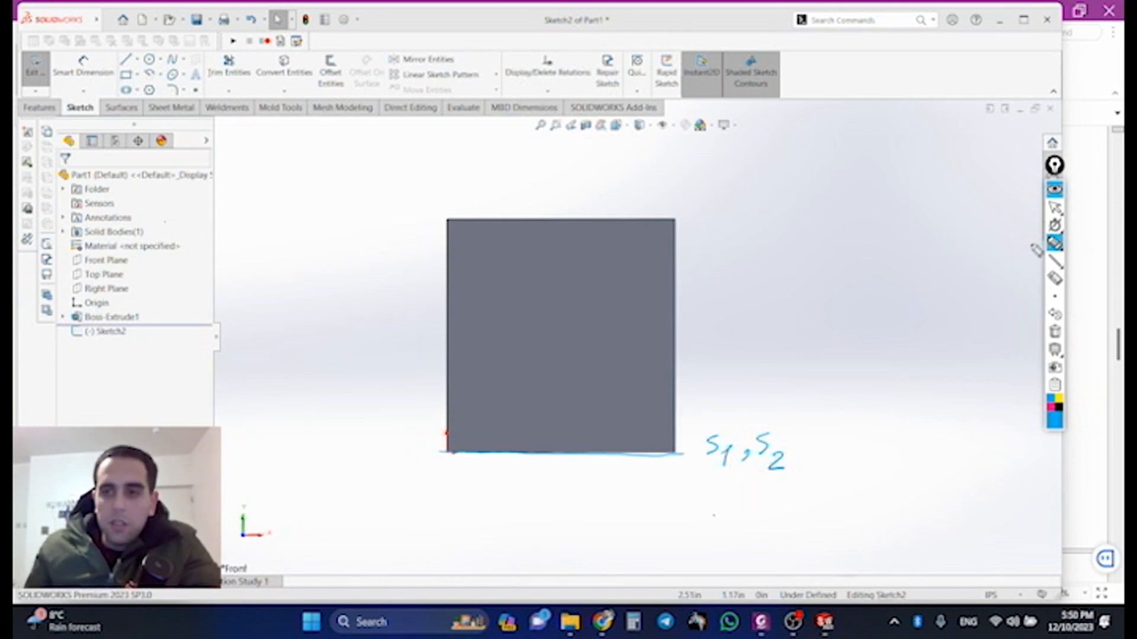
click(1047, 231)
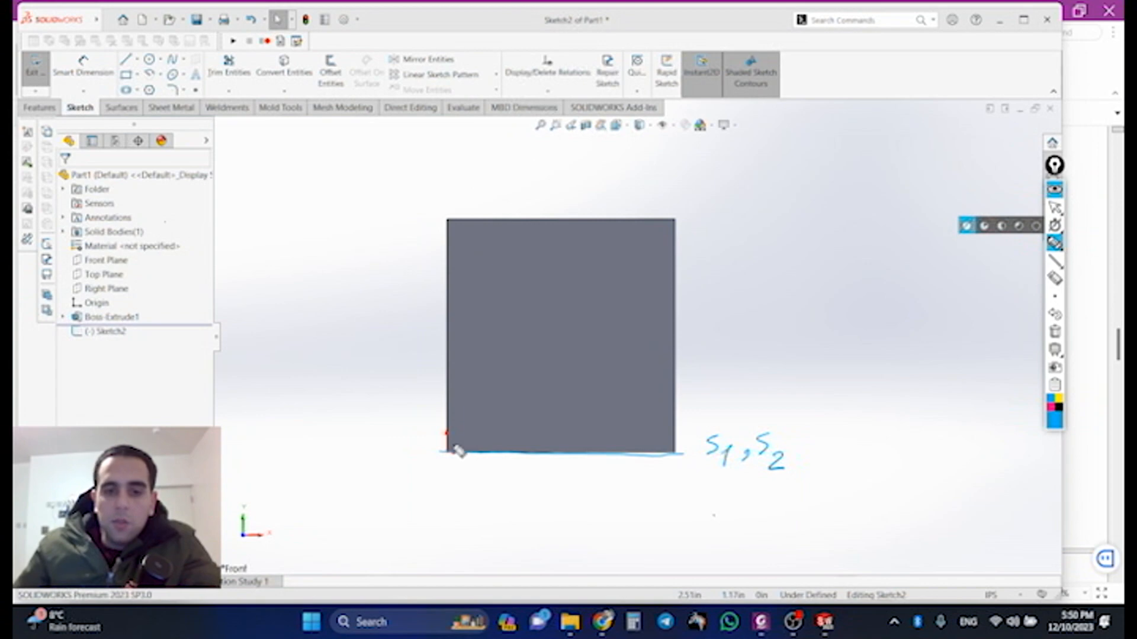
drag(451, 456, 444, 205)
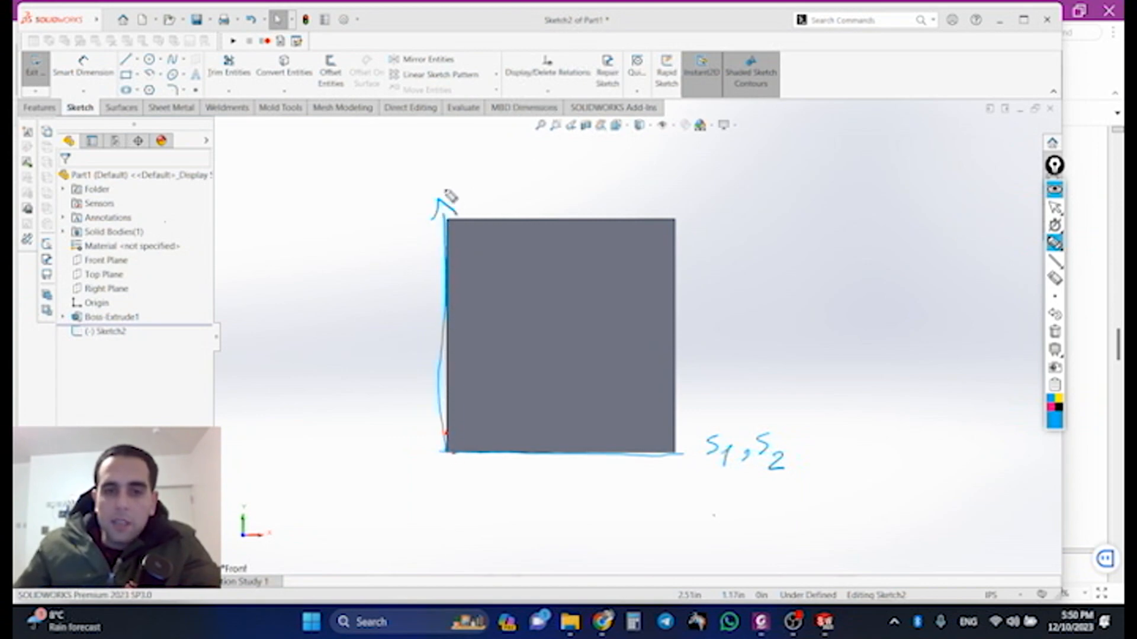
mouse_move(450, 155)
mouse_down()
mouse_move(436, 179)
mouse_move(470, 180)
mouse_move(457, 193)
mouse_up()
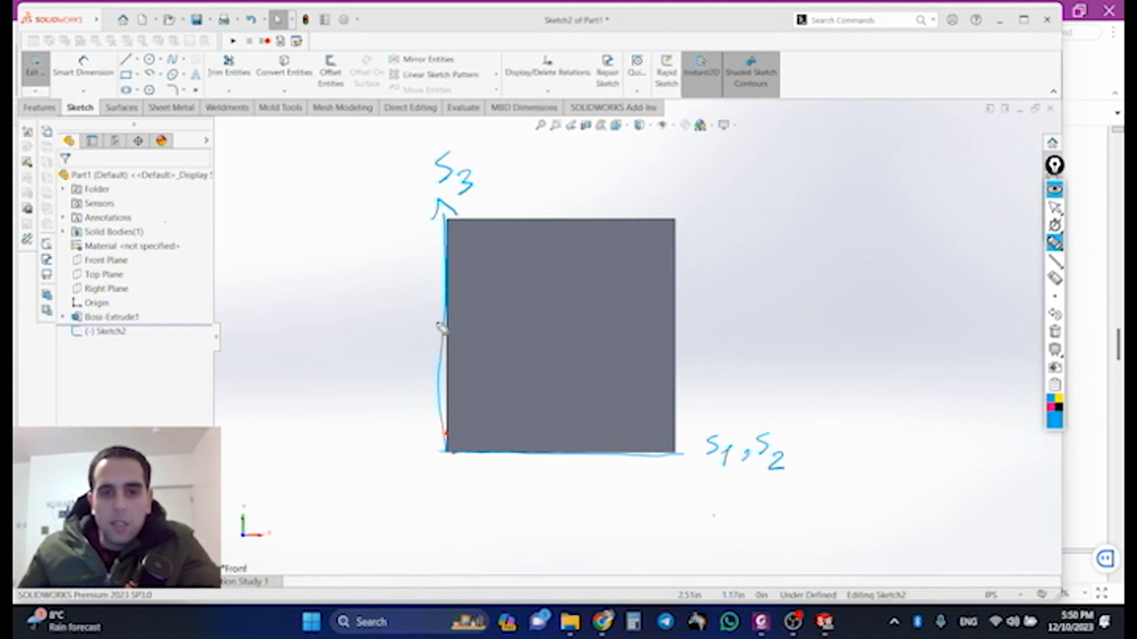
Step: Hand-draw a diagonal from the origin labelled "y=x" and a parallel line above it, marking their gap beside the origin
drag(436, 474, 575, 345)
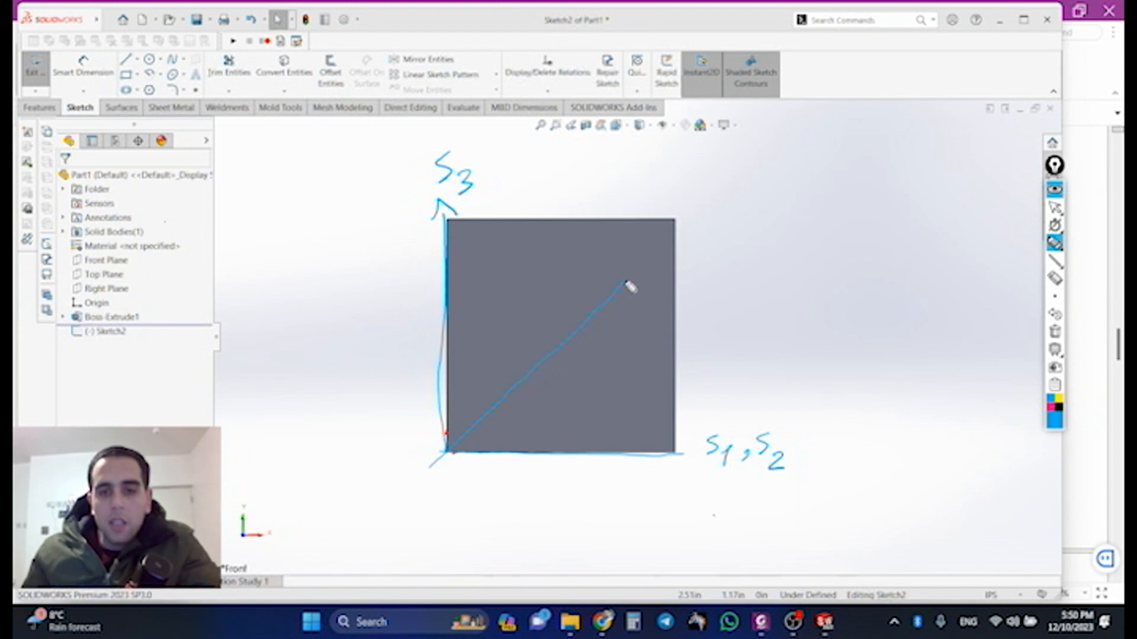
mouse_move(666, 242)
mouse_down()
mouse_move(709, 193)
mouse_move(771, 210)
mouse_move(809, 202)
mouse_move(787, 205)
mouse_up()
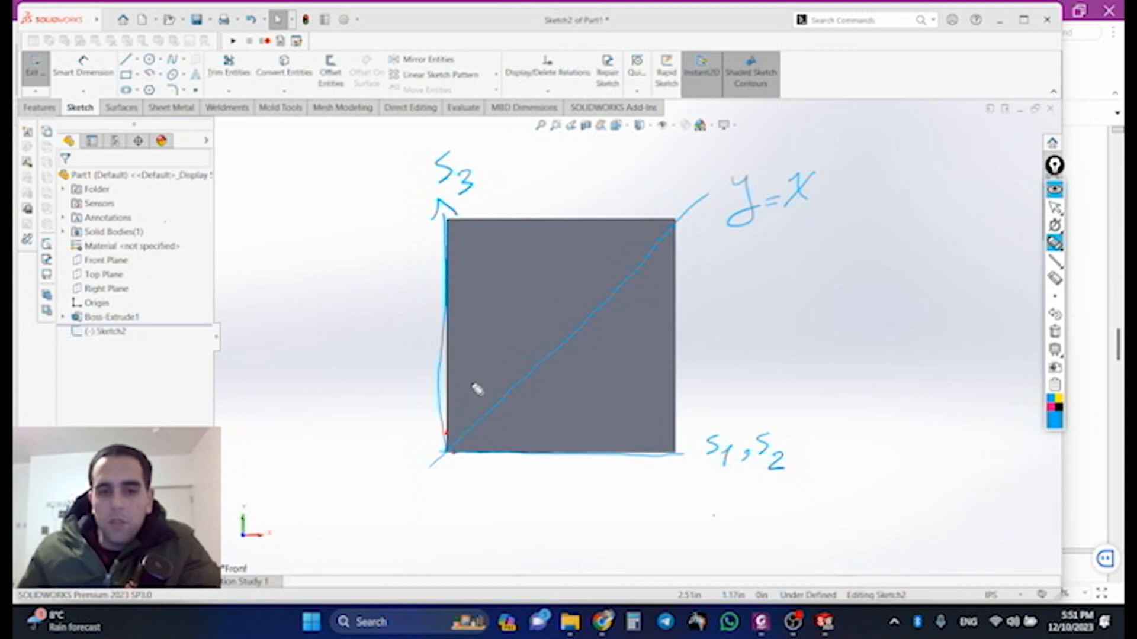
right_click(451, 427)
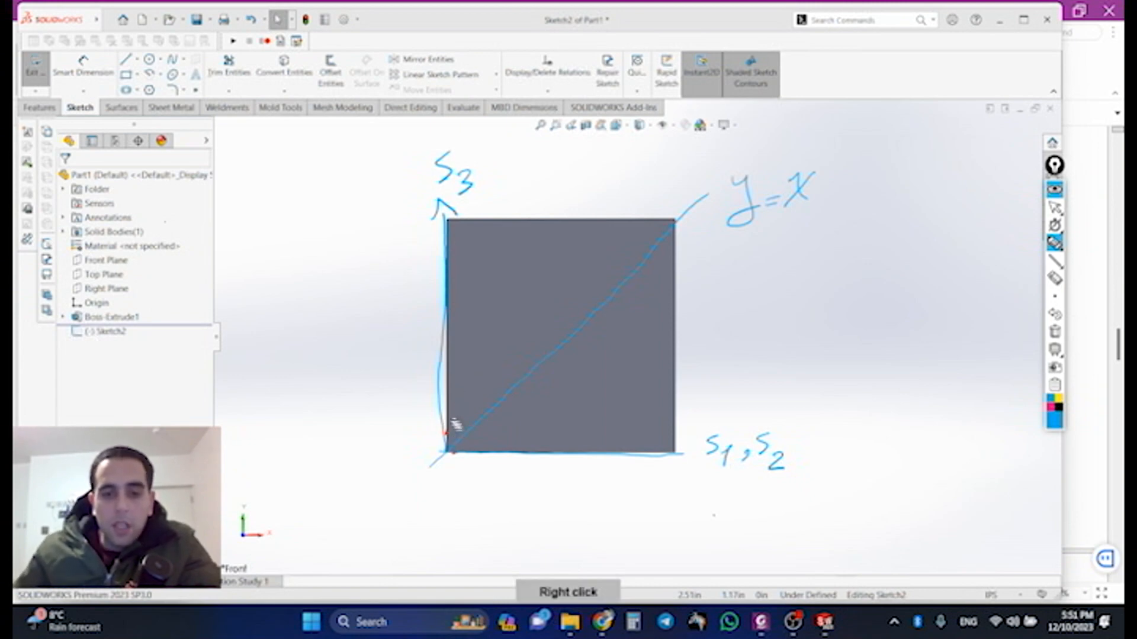
drag(447, 413, 500, 374)
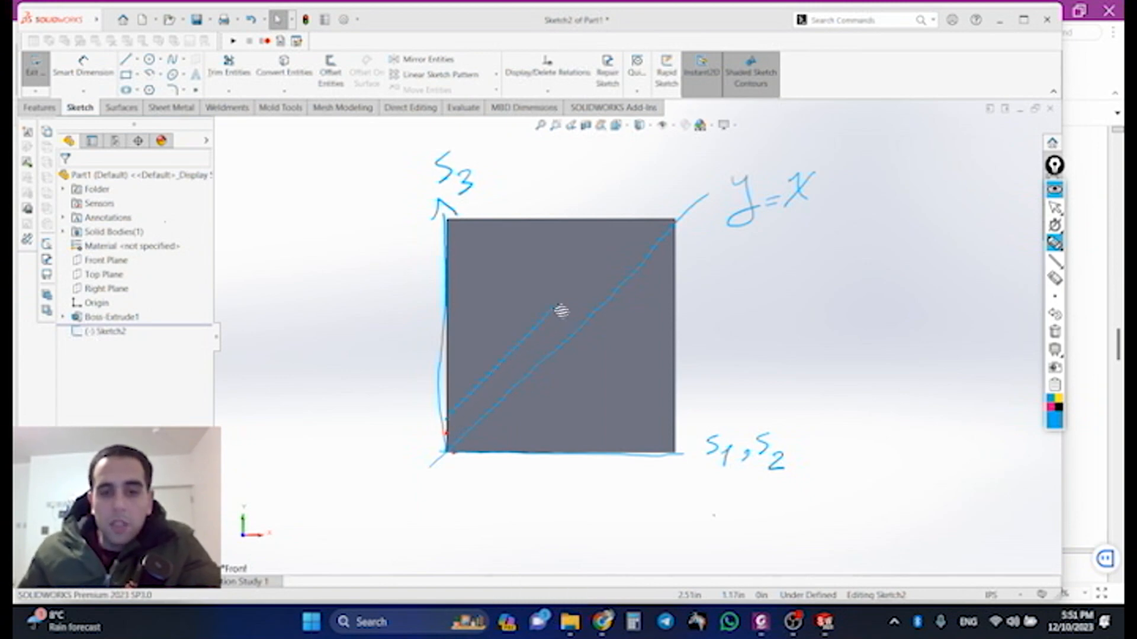
drag(646, 228, 661, 202)
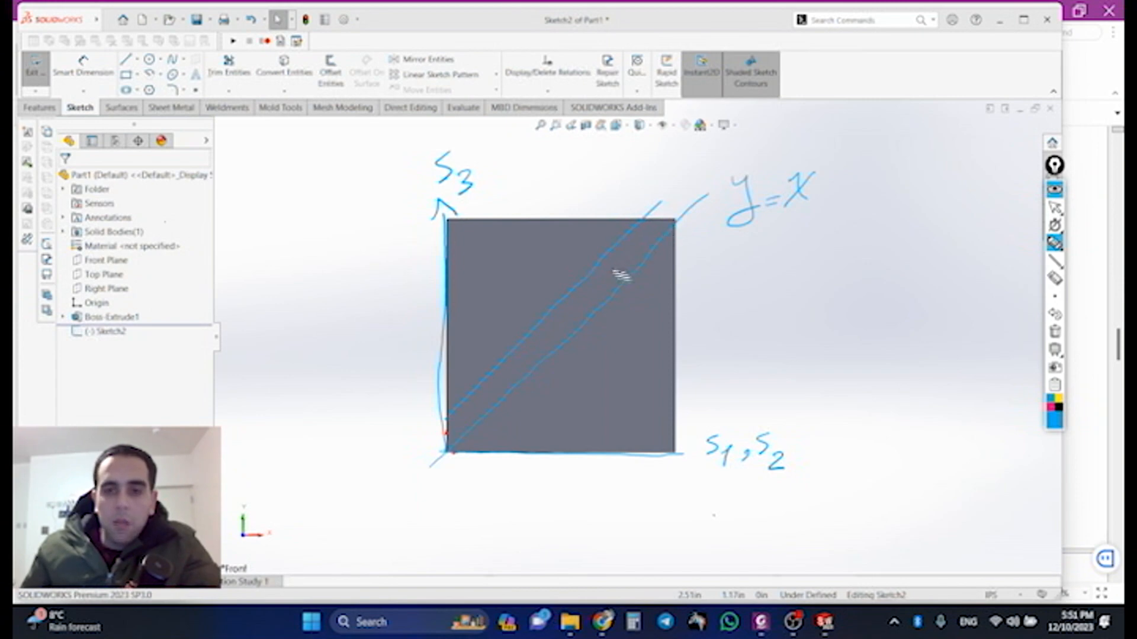
mouse_move(408, 396)
mouse_down()
mouse_move(413, 419)
mouse_move(426, 422)
mouse_move(430, 457)
mouse_move(451, 452)
mouse_up()
mouse_move(386, 429)
mouse_down()
mouse_move(339, 455)
mouse_move(393, 433)
mouse_up()
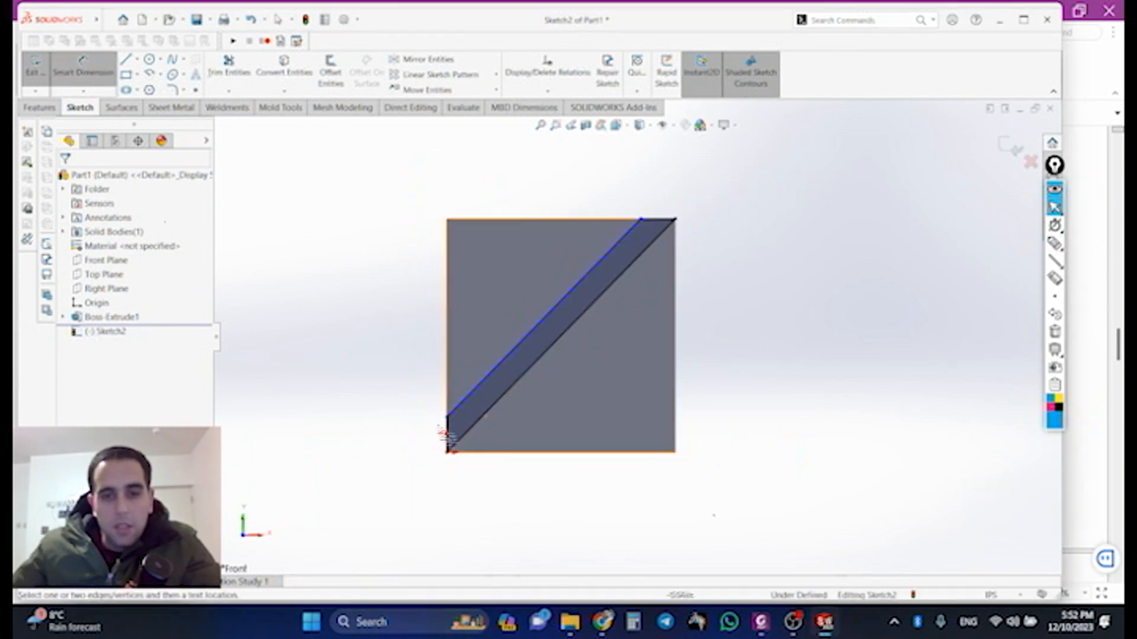
Step: Dimension the diagonal band's short vertical edge at the origin and set it to 1/12 in
click(447, 439)
click(399, 435)
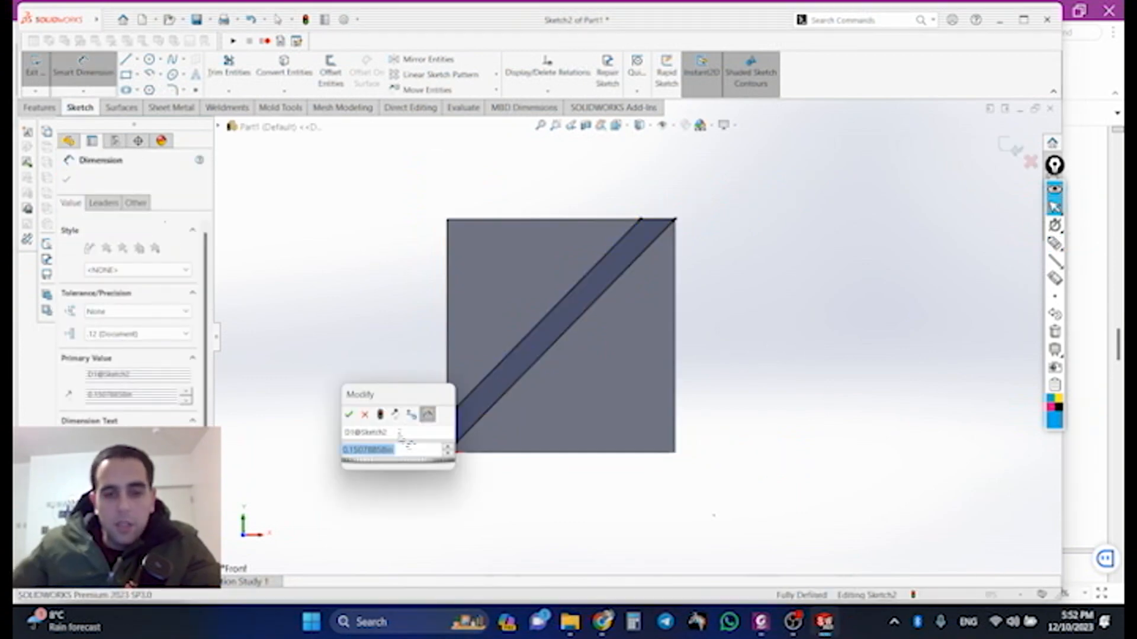
text(1/12)
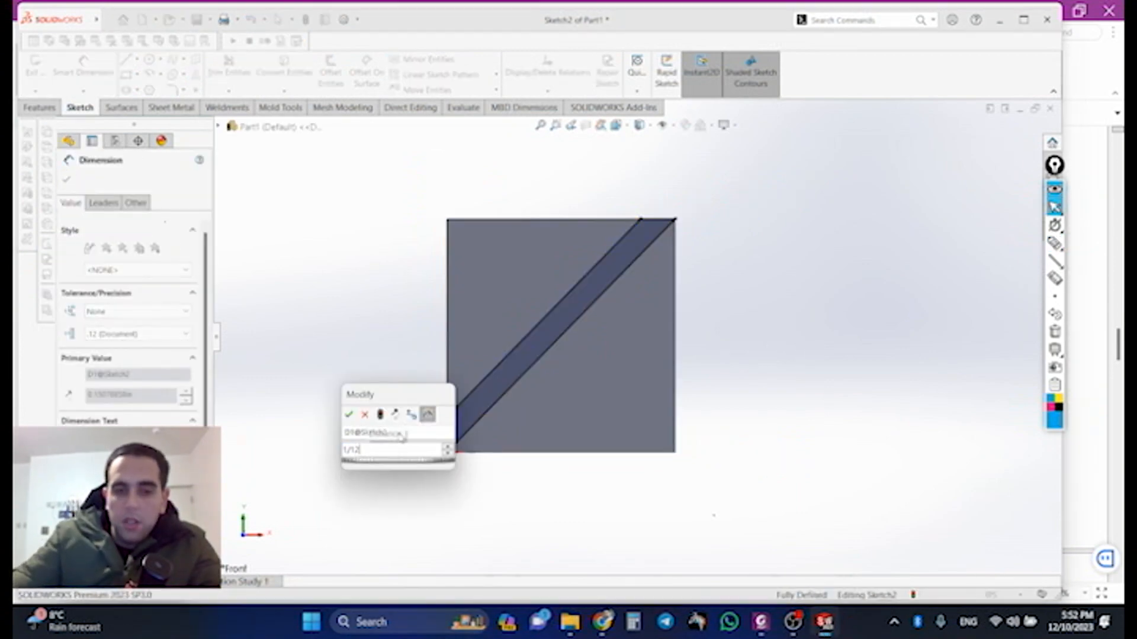
key(Return)
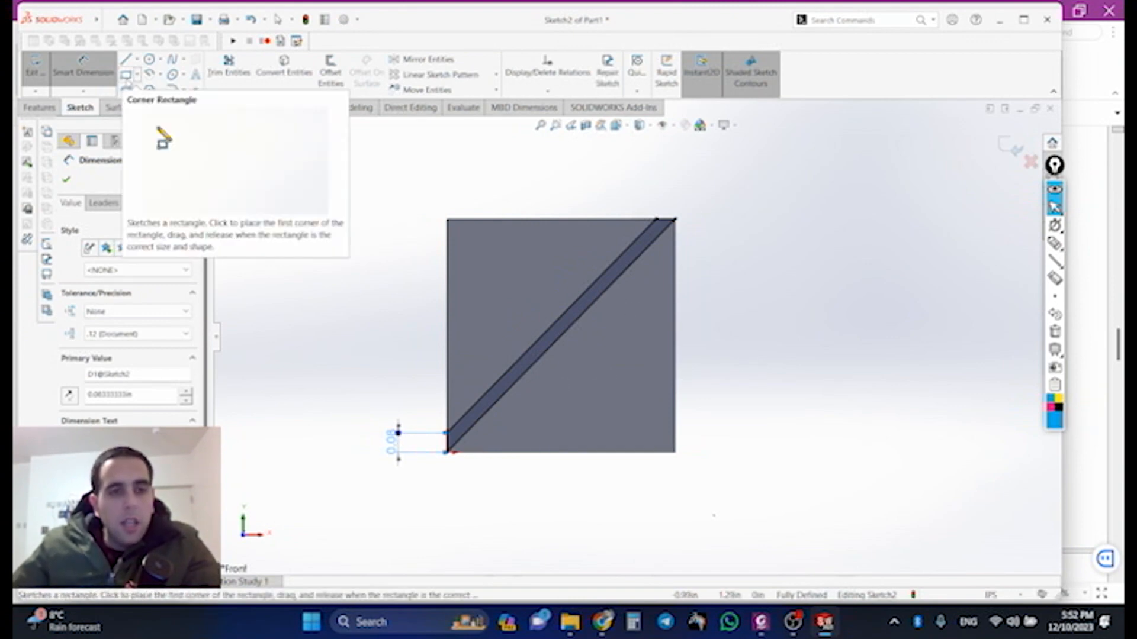
Step: Sketch a corner rectangle enclosing the whole square face and the diagonal band, and exit the sketch
click(126, 75)
mouse_move(364, 184)
mouse_down()
mouse_move(673, 503)
mouse_move(741, 501)
mouse_up()
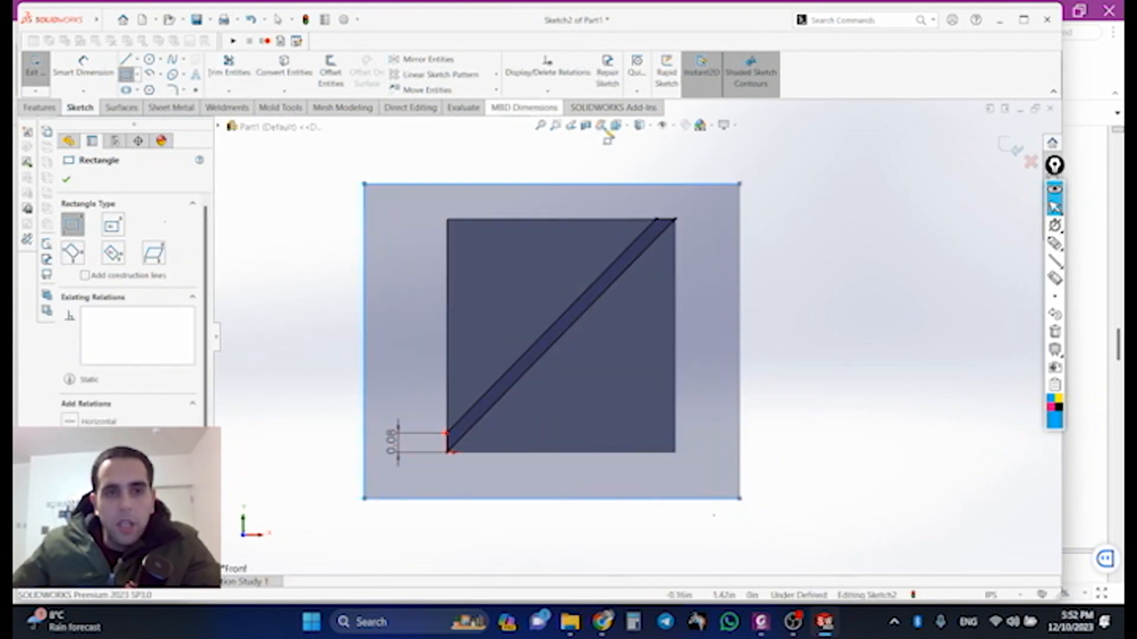
click(1008, 146)
Step: Cut-extrude the region between the outer rectangle and the diagonal band to a blind depth of 1 in
click(216, 72)
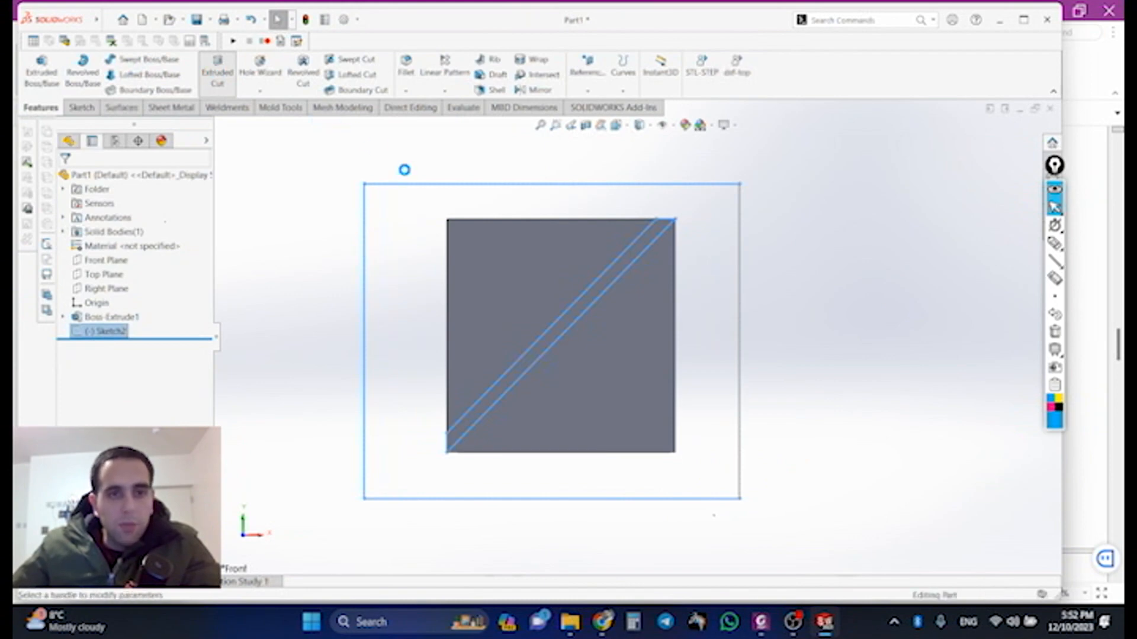
mouse_move(668, 376)
middle_down()
mouse_move(667, 389)
mouse_move(588, 332)
mouse_move(634, 376)
mouse_move(651, 376)
middle_up()
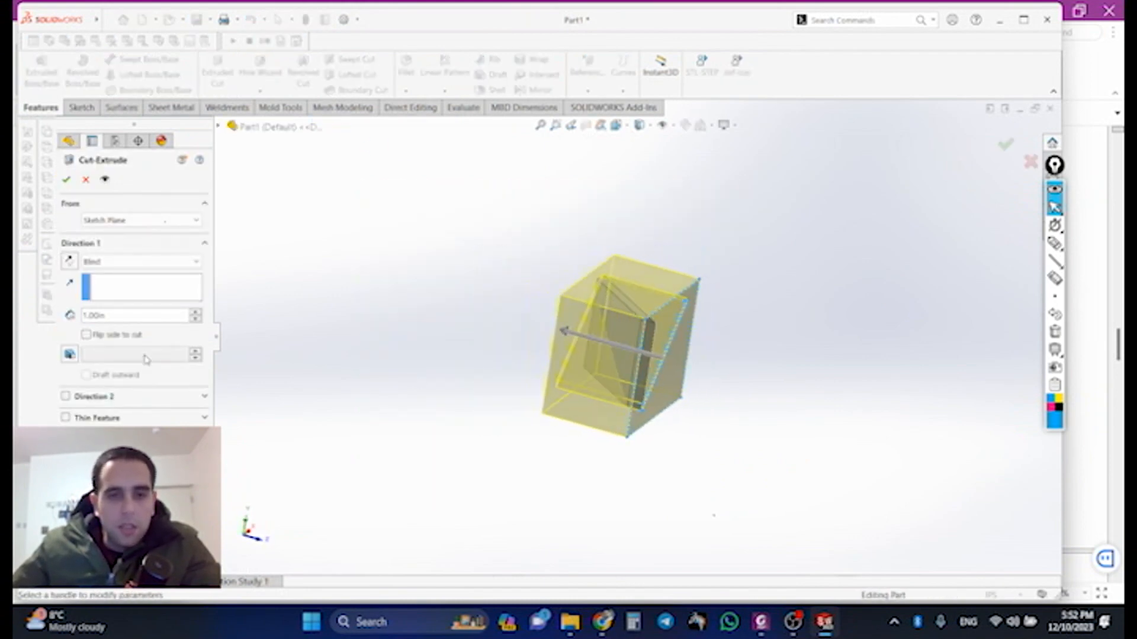
click(67, 179)
Step: Examine the remaining diagonal solid from several angles, including its pointed upper end and its full length
middle_drag(649, 324, 639, 299)
scroll(652, 316, down, 6)
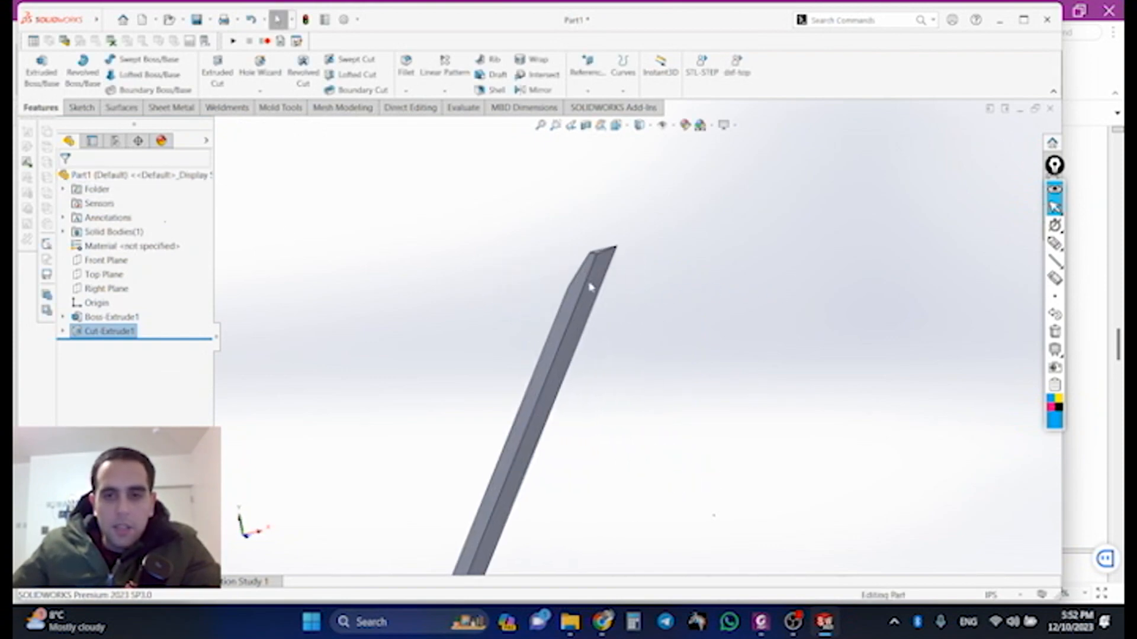
scroll(591, 480, up, 5)
scroll(583, 484, down, 5)
mouse_move(606, 268)
middle_down()
mouse_move(744, 278)
mouse_move(665, 256)
mouse_move(612, 258)
middle_up()
scroll(667, 193, down, 3)
scroll(615, 215, down, 5)
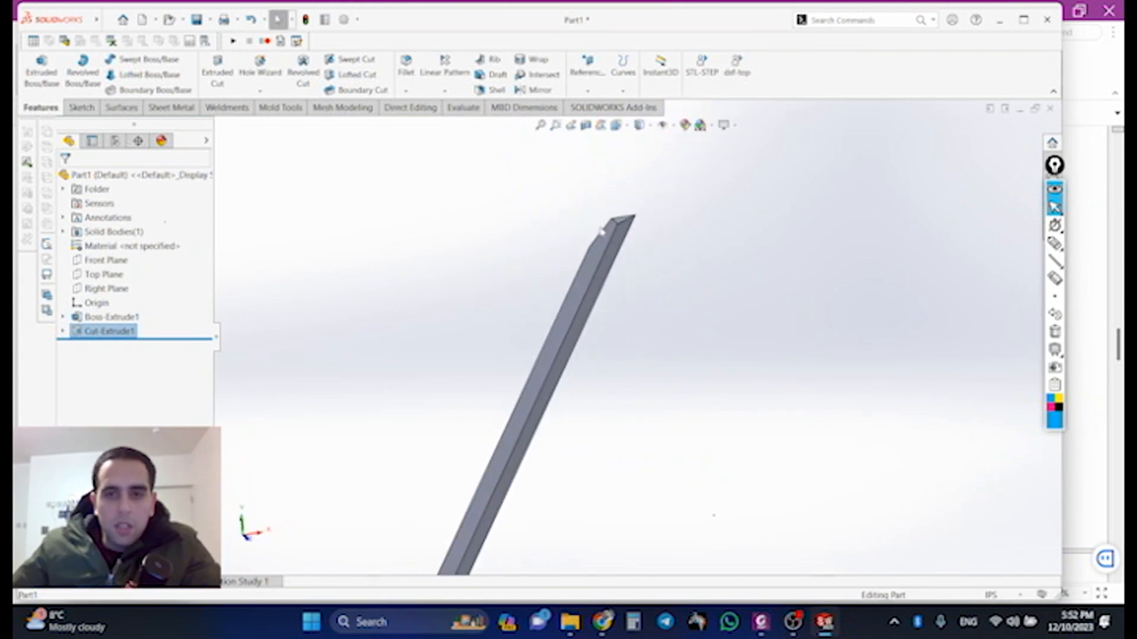
middle_drag(615, 220, 788, 391)
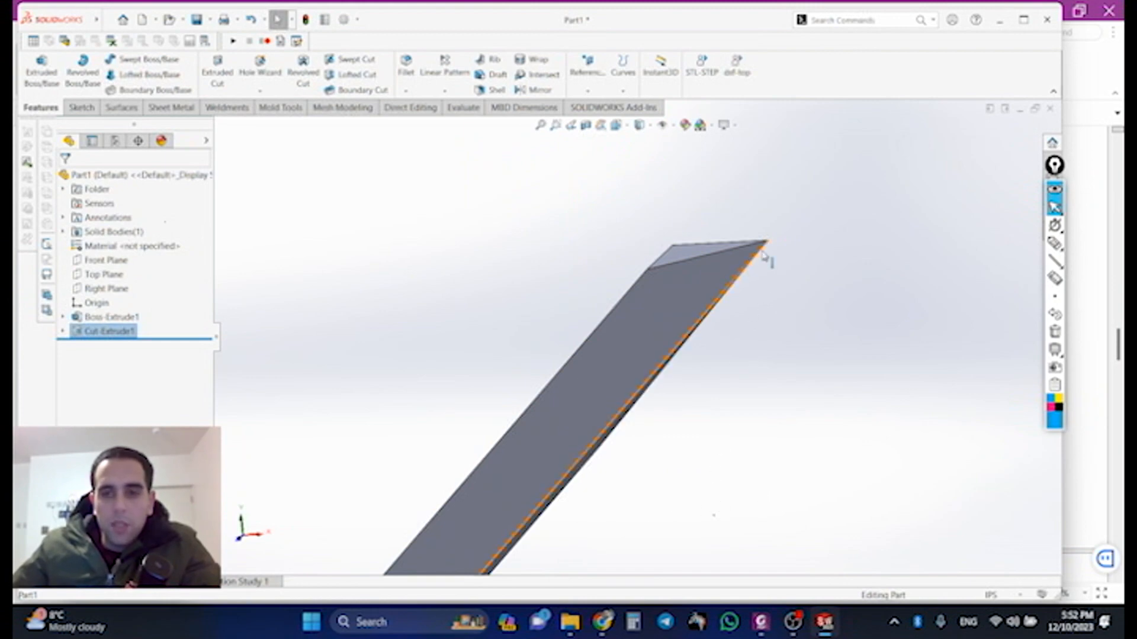
middle_drag(780, 254, 791, 284)
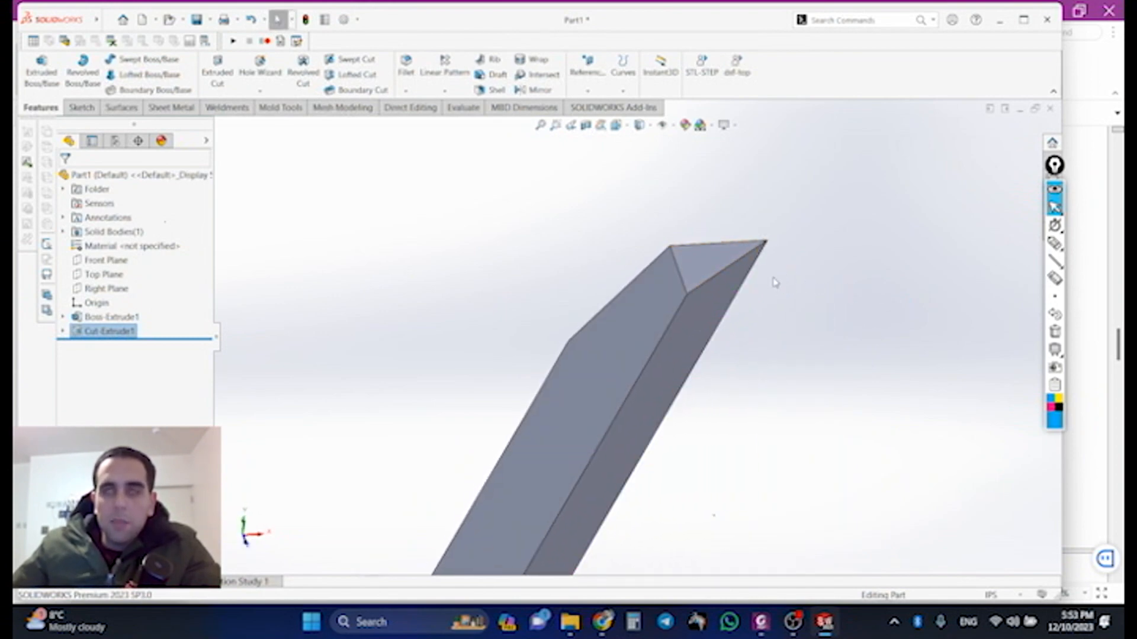
scroll(770, 311, up, 5)
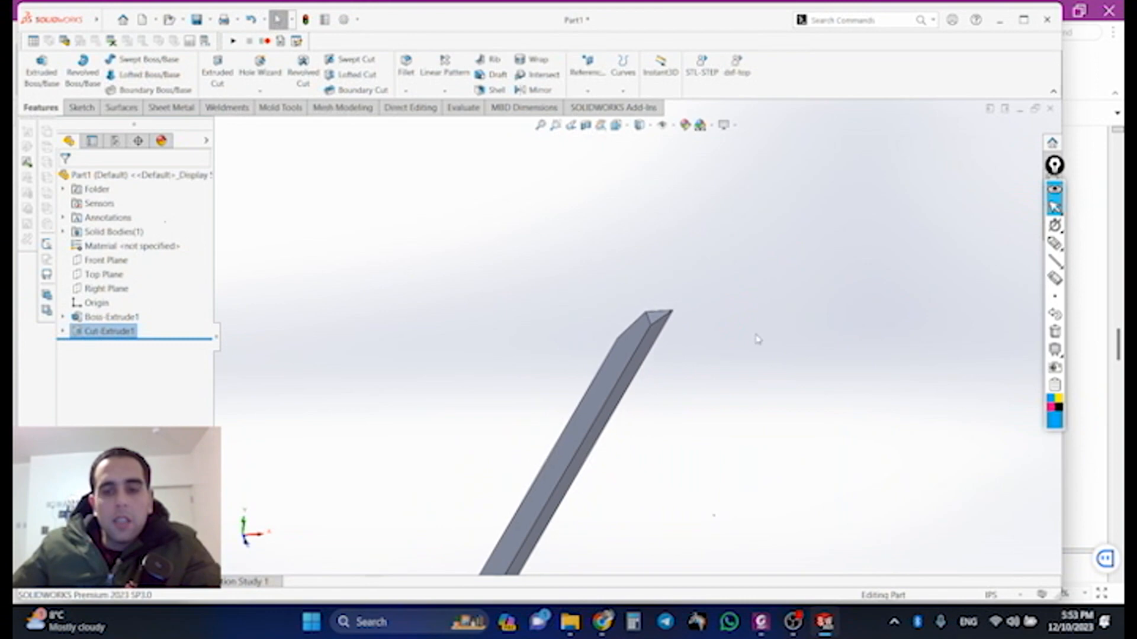
scroll(616, 444, down, 1)
scroll(624, 332, down, 2)
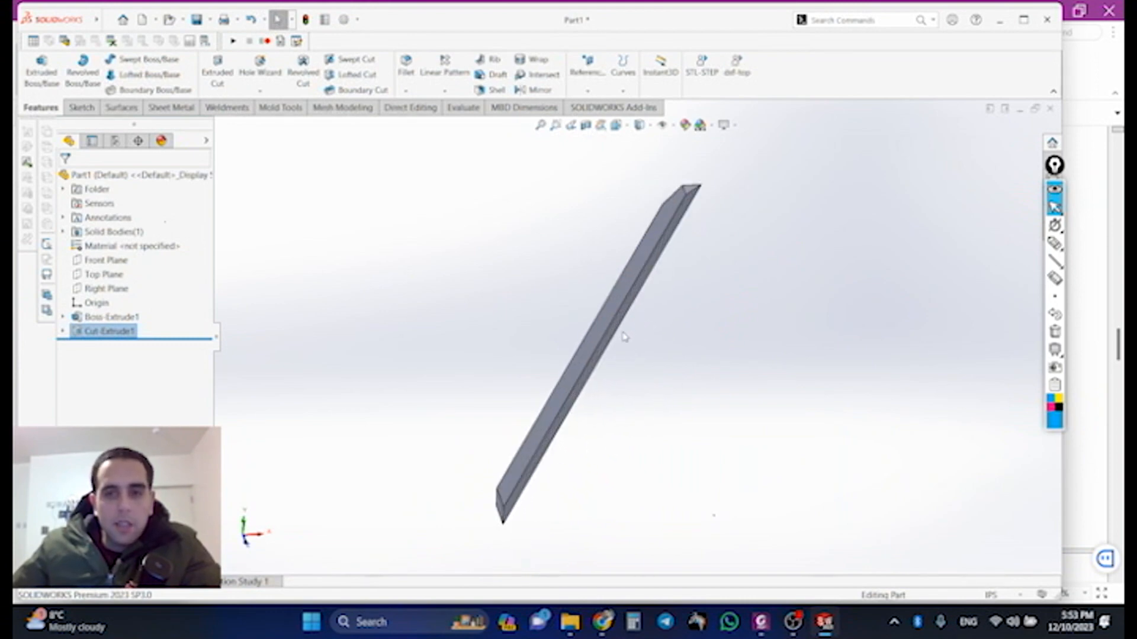
middle_drag(725, 354, 695, 432)
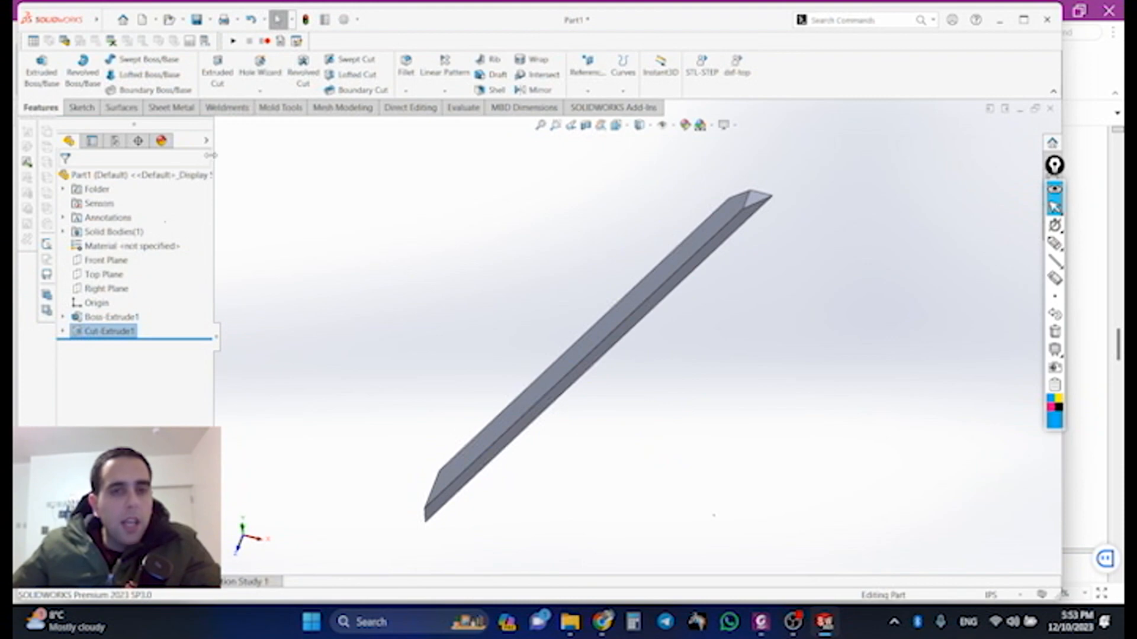
Step: Evaluate the mass properties of the remaining diagonal solid
click(131, 109)
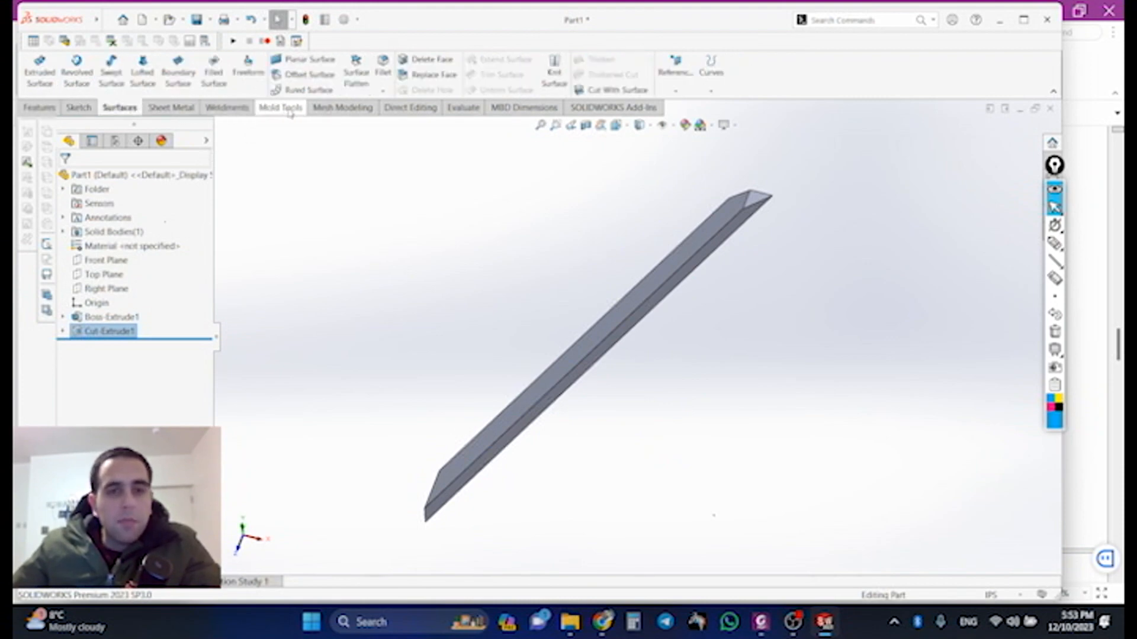
click(463, 109)
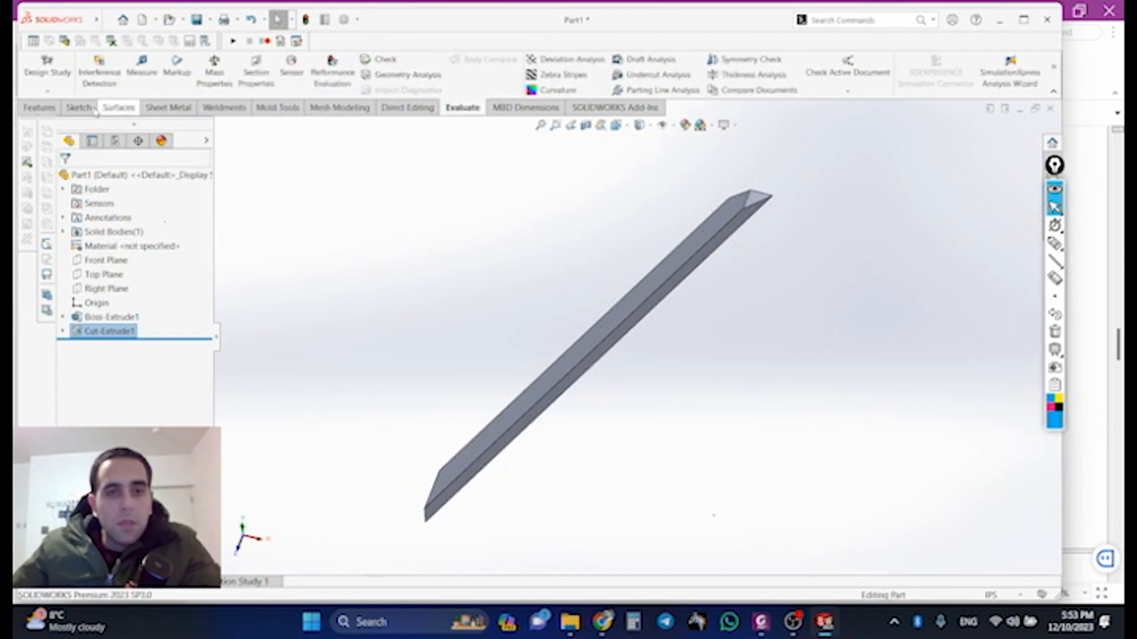
click(215, 68)
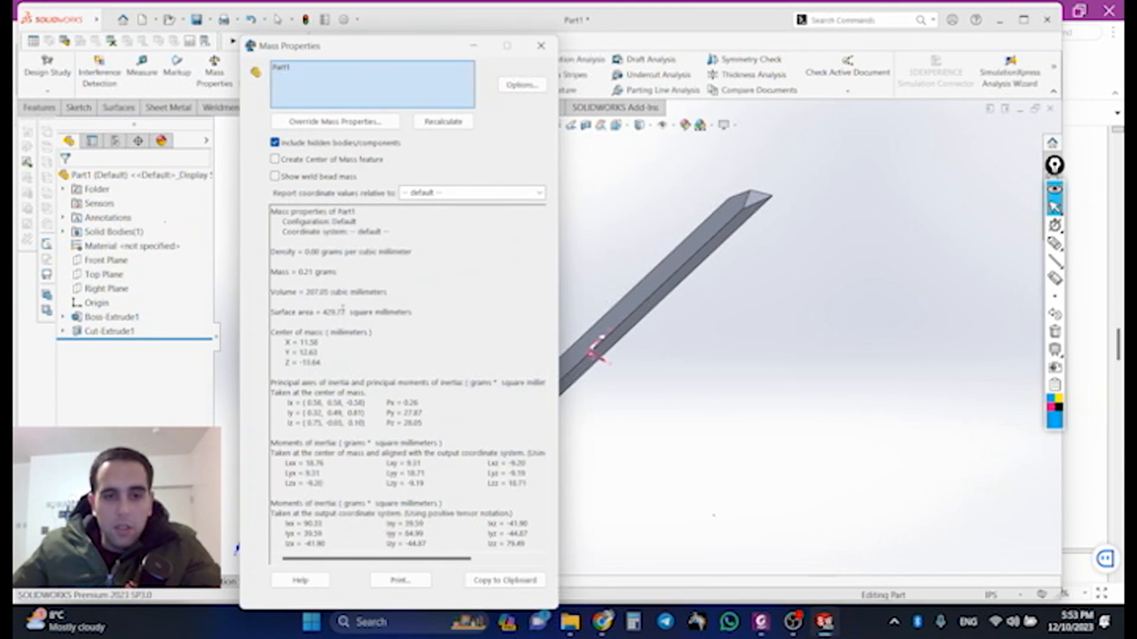
Step: Configure the mass property report to give volume in inches^3 and values to six decimal places
click(523, 85)
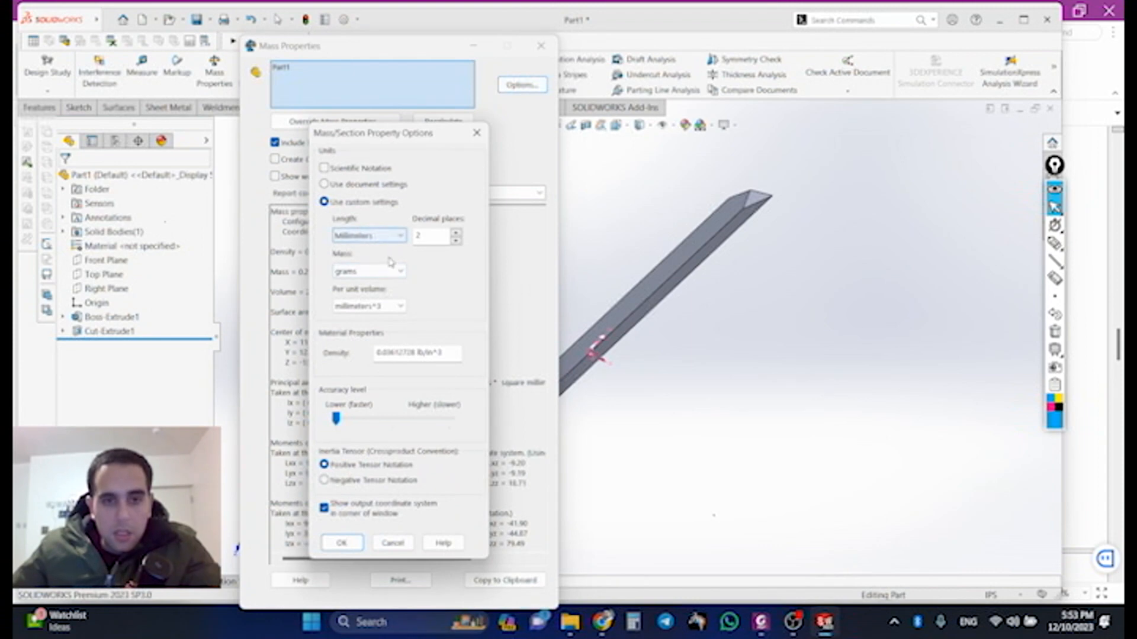
click(392, 307)
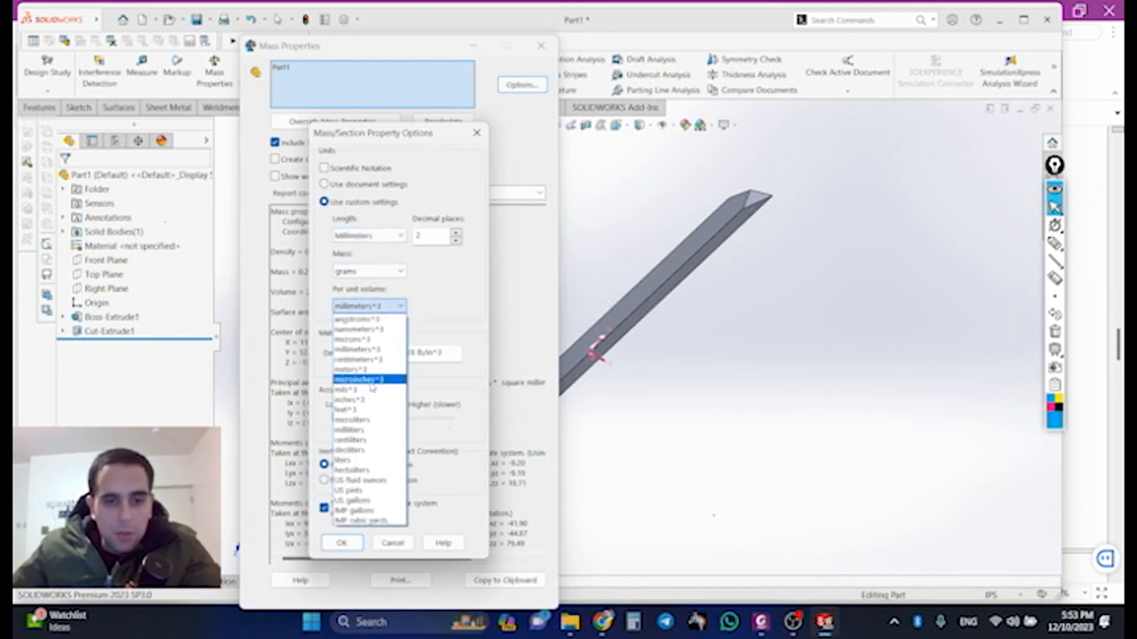
click(367, 401)
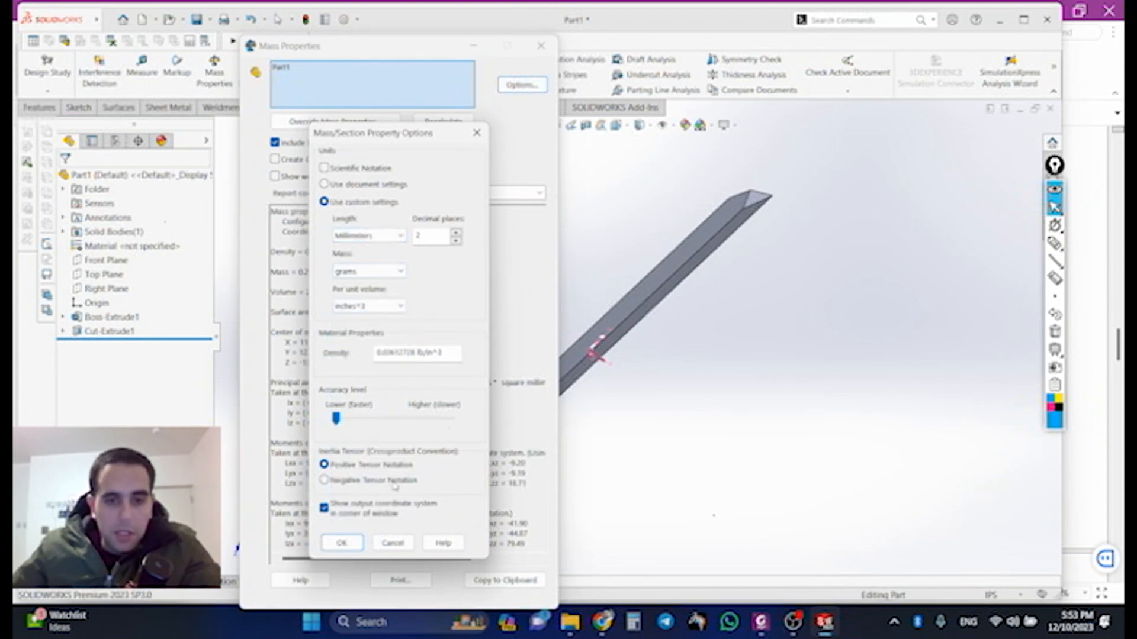
click(342, 543)
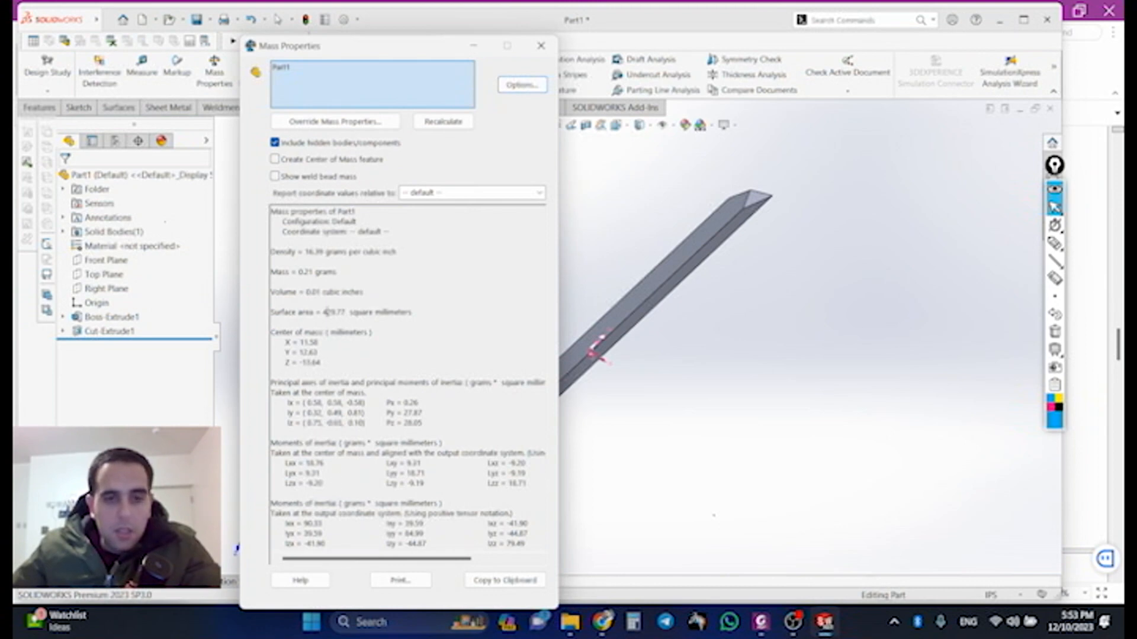
click(522, 85)
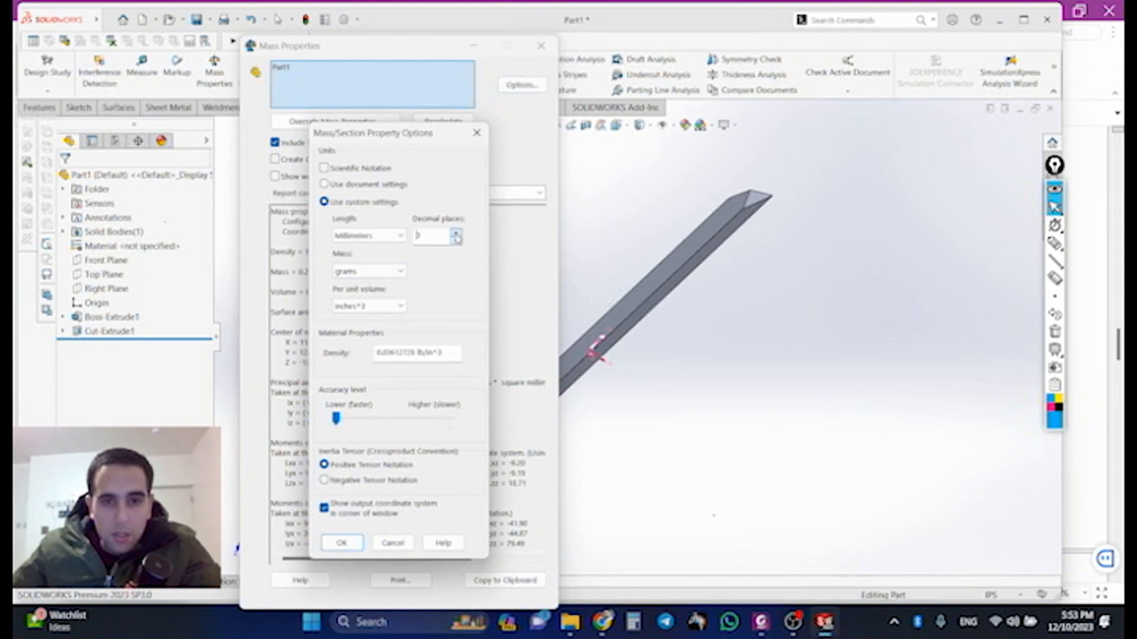
click(344, 542)
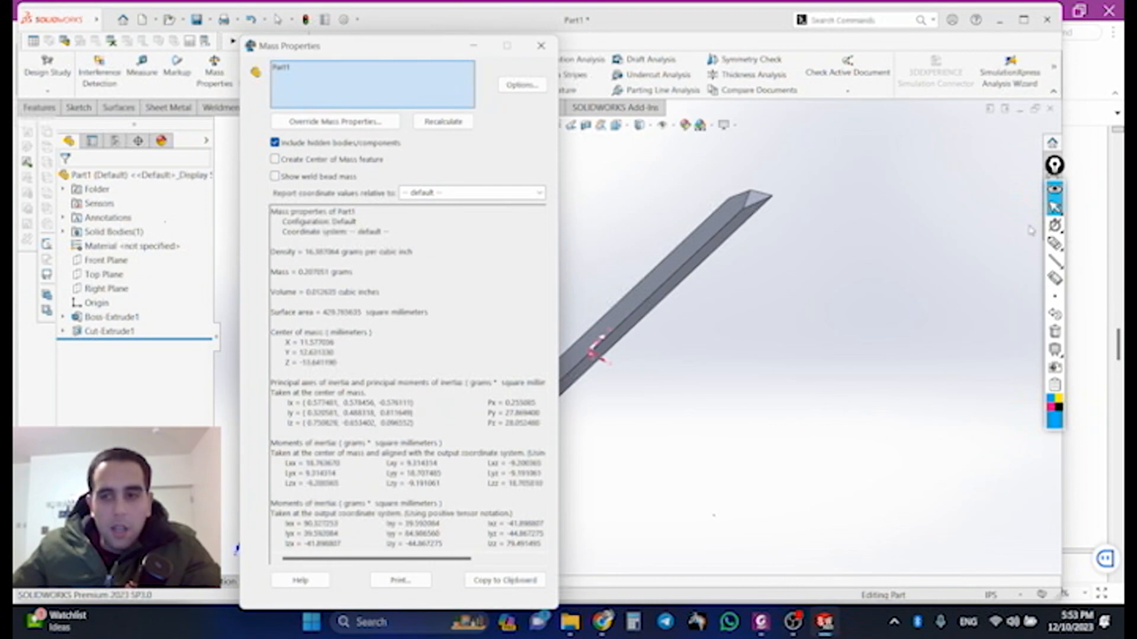
Step: Handwrite the annotation "S1, S2, S3 met each other 1.26 %" in the empty area below the solid, and leave the pen tool
click(1054, 243)
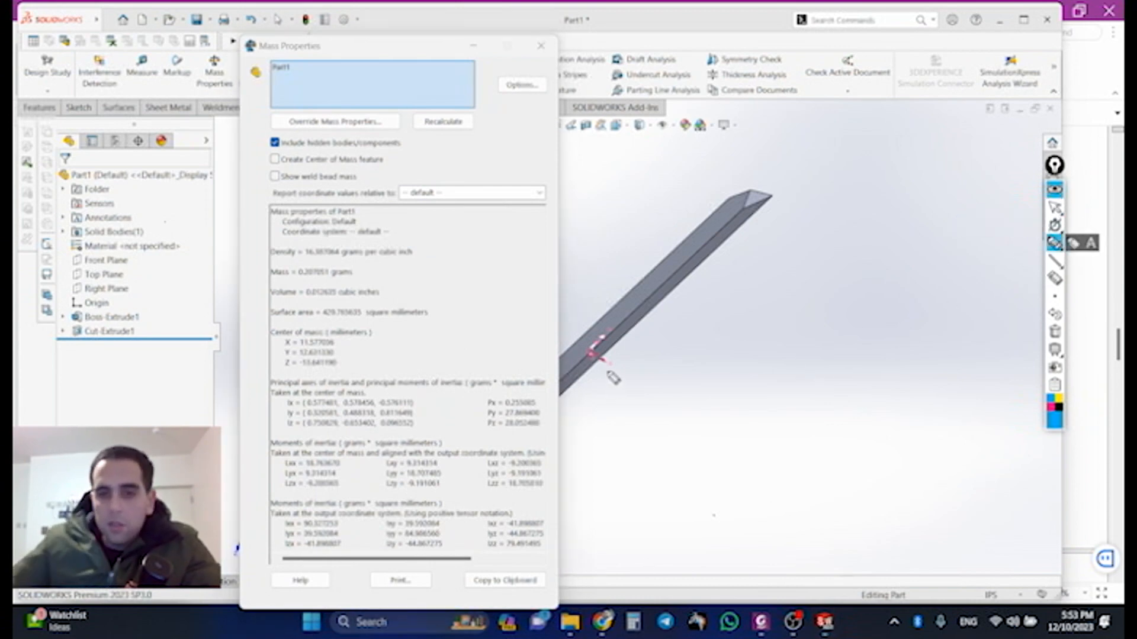
mouse_move(655, 343)
mouse_down()
mouse_move(645, 369)
mouse_move(672, 382)
mouse_move(718, 359)
mouse_move(746, 374)
mouse_move(789, 354)
mouse_move(806, 374)
mouse_up()
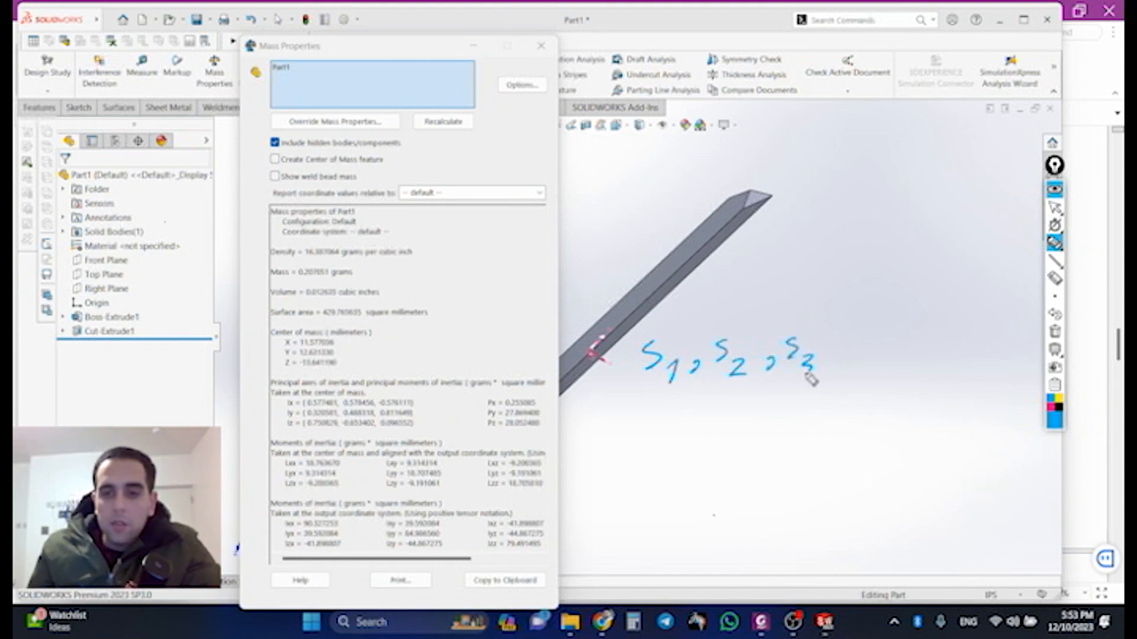
drag(610, 439, 655, 451)
mouse_move(648, 440)
mouse_down()
mouse_move(687, 452)
mouse_move(749, 434)
mouse_move(762, 452)
mouse_move(819, 452)
mouse_move(850, 435)
mouse_up()
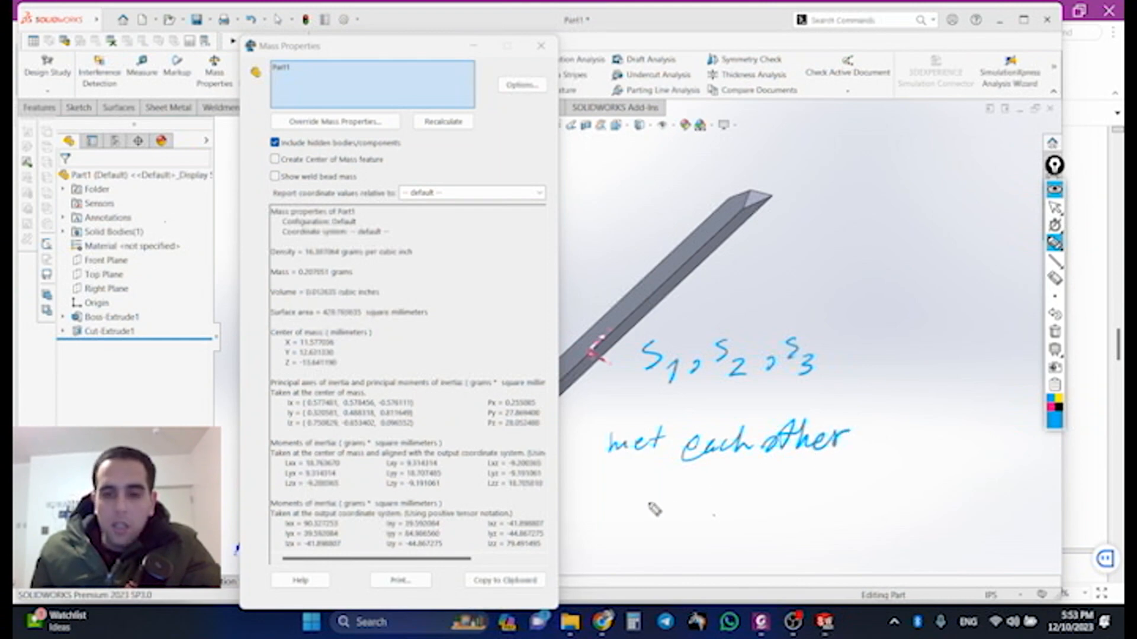
mouse_move(613, 489)
mouse_down()
mouse_move(608, 523)
mouse_move(677, 527)
mouse_move(688, 493)
mouse_move(714, 529)
mouse_up()
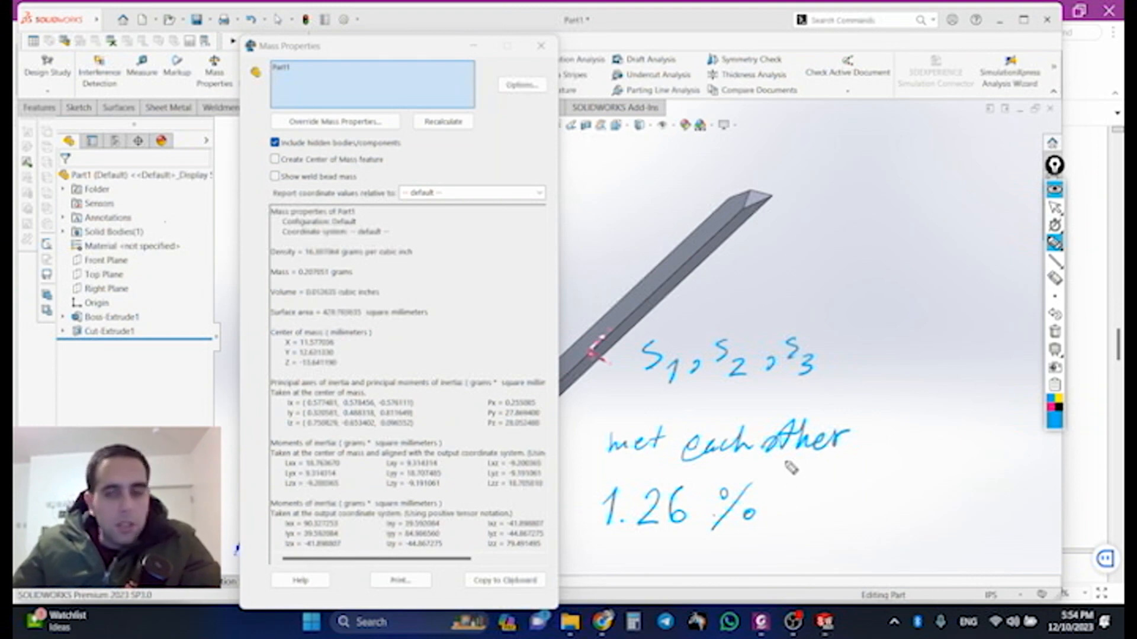
click(1054, 207)
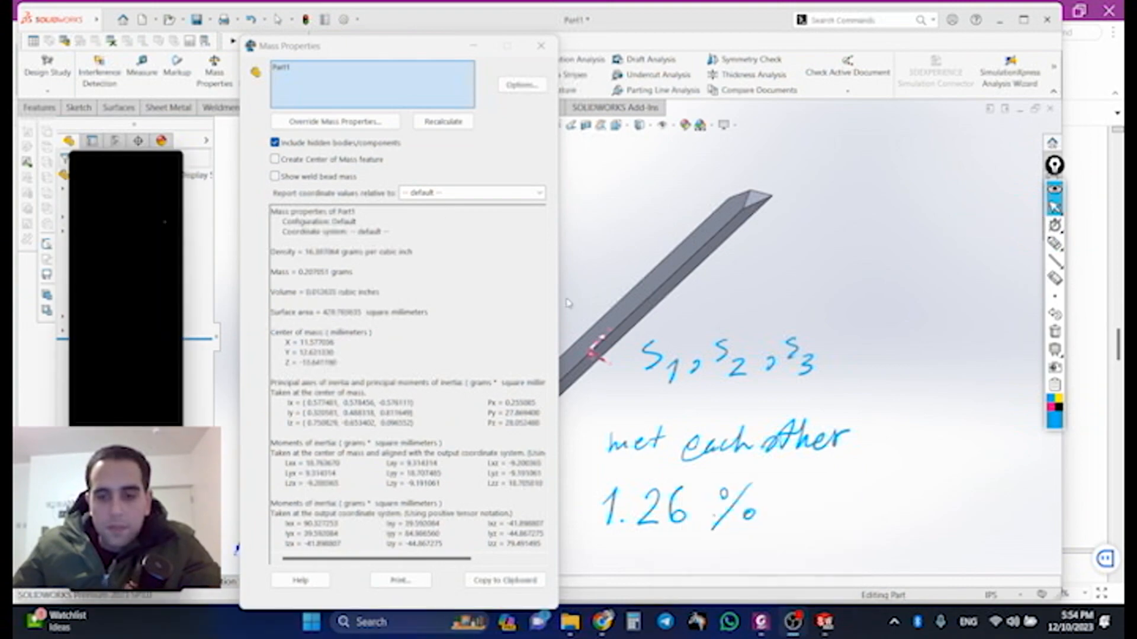